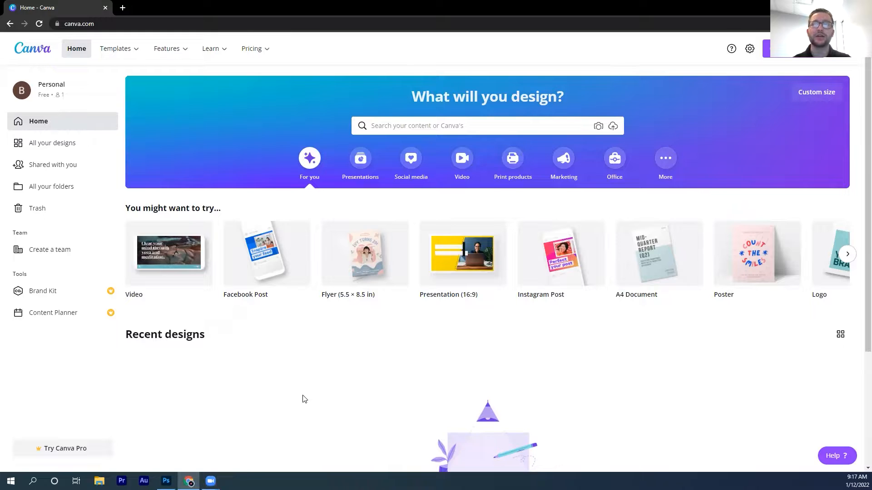
# Create a blank design in the Flyer (5.5 × 8.5 in) format
pyautogui.scroll(-1, 332, 397)
pyautogui.scroll(1, 332, 397)
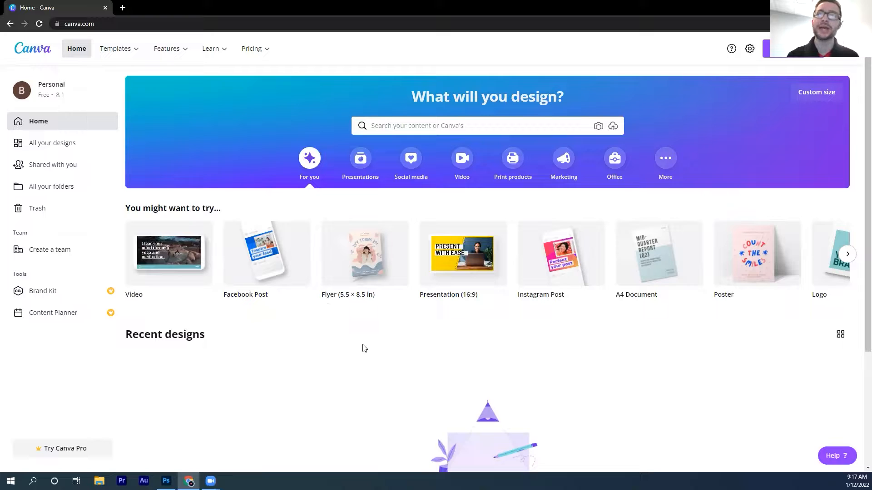
pyautogui.moveTo(381, 292)
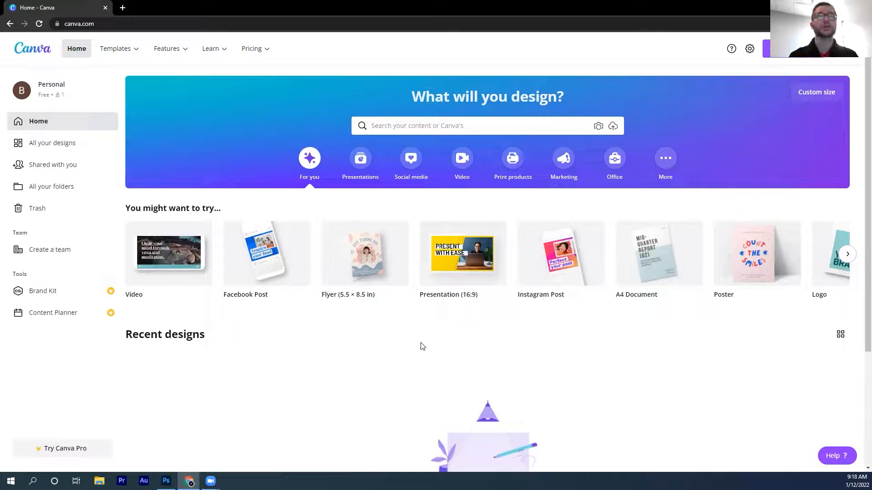
pyautogui.moveTo(382, 263)
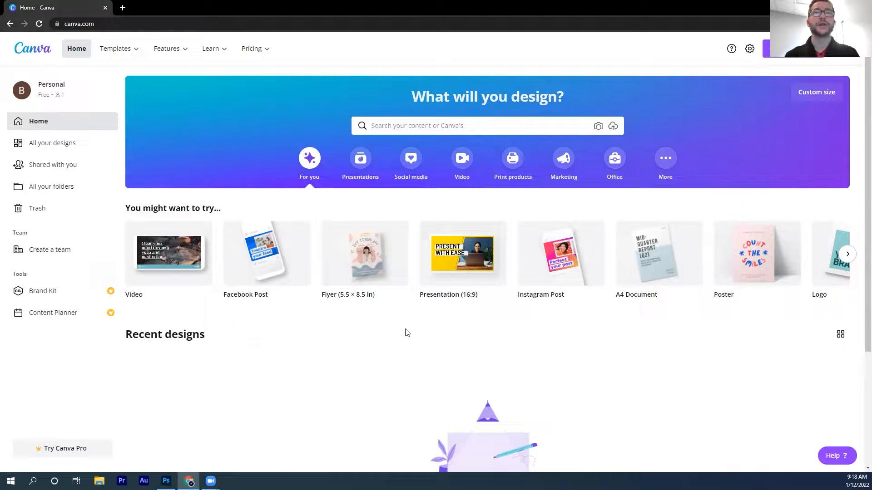
pyautogui.moveTo(352, 261)
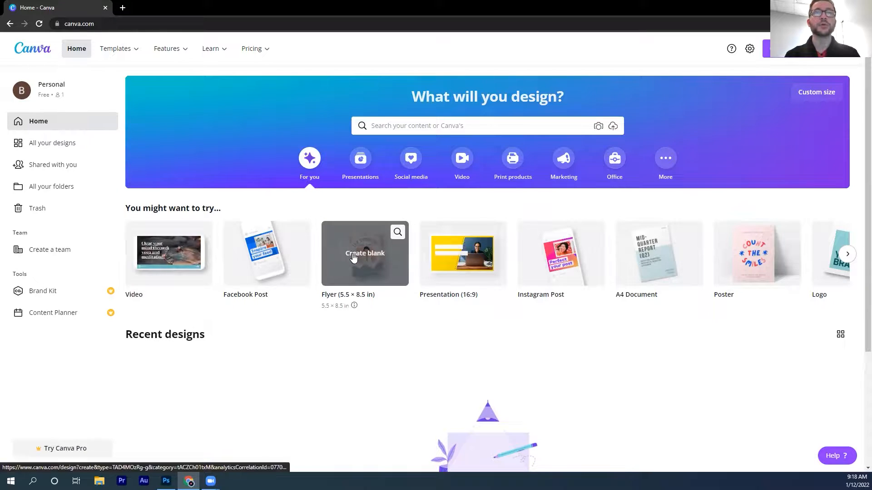
pyautogui.click(345, 259)
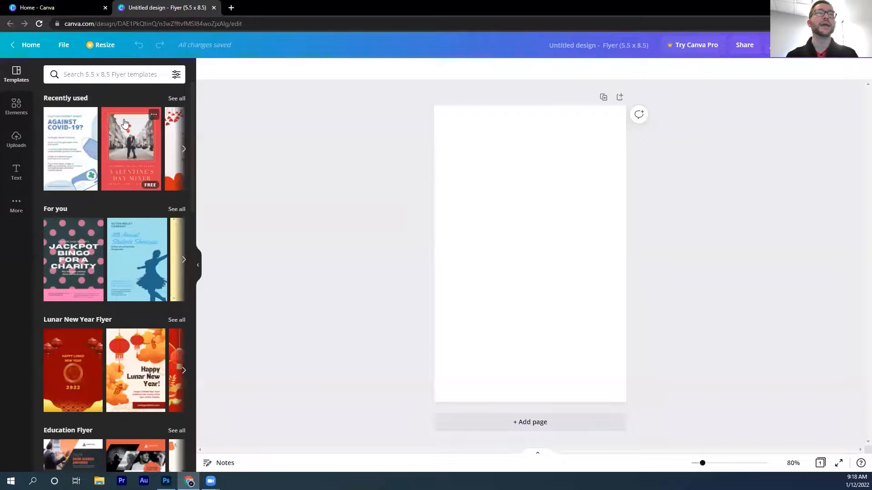
# Browse the flyer template categories and search the templates for "valentines day"
pyautogui.scroll(-2, 150, 263)
pyautogui.scroll(-2, 151, 263)
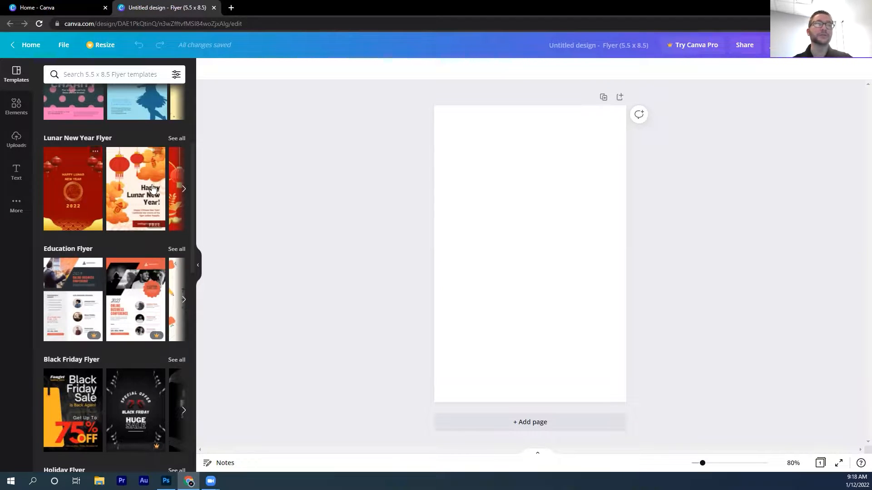
pyautogui.scroll(2, 176, 187)
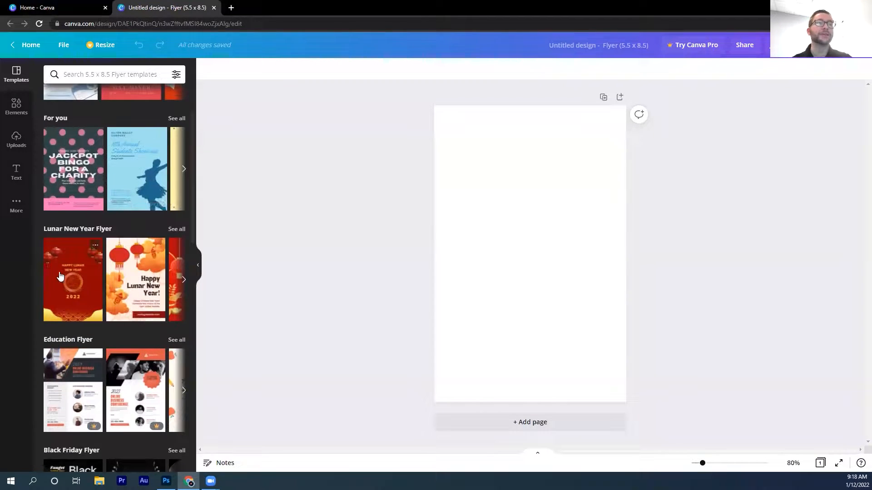
pyautogui.click(182, 169)
pyautogui.scroll(-2, 86, 268)
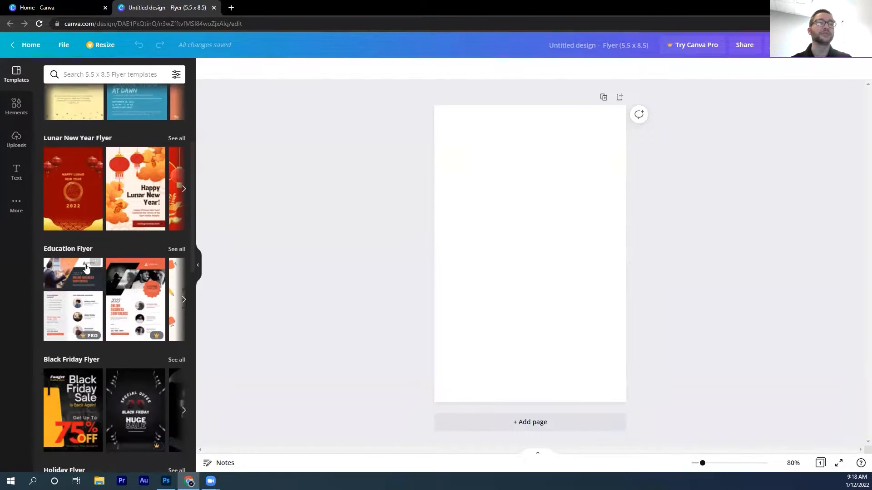
pyautogui.scroll(-4, 100, 275)
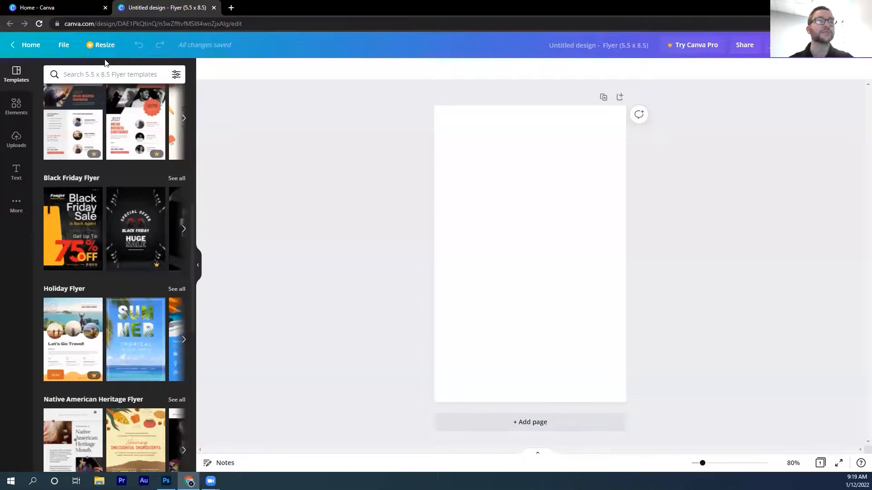
pyautogui.click(96, 78)
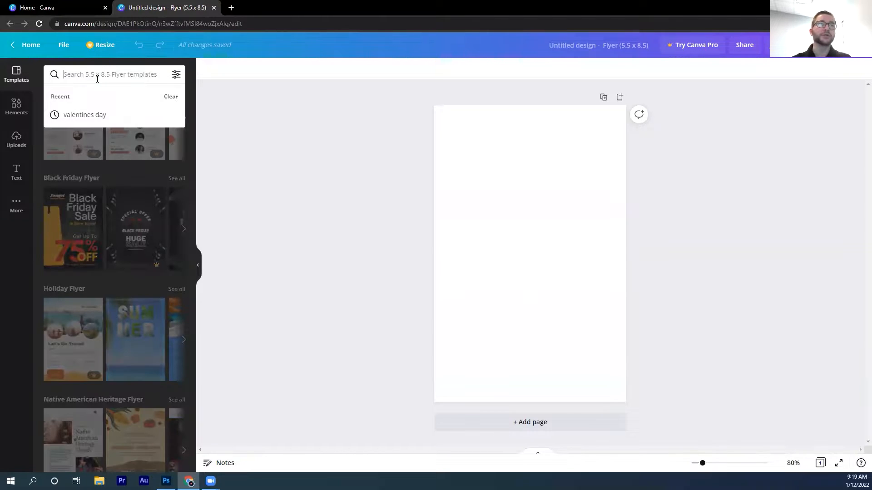
pyautogui.click(89, 114)
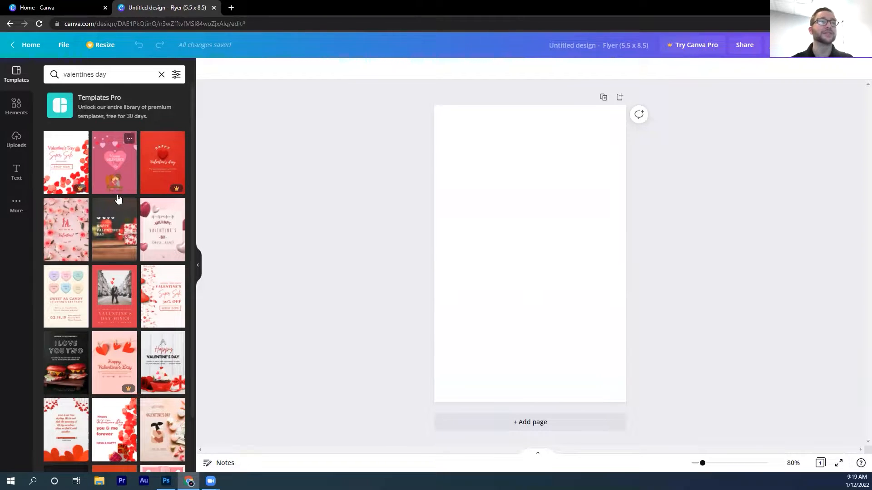
# Look through the Valentine's templates and apply the red "Valentine's Day Mixer" one with the couple photo to the page
pyautogui.scroll(-10, 118, 198)
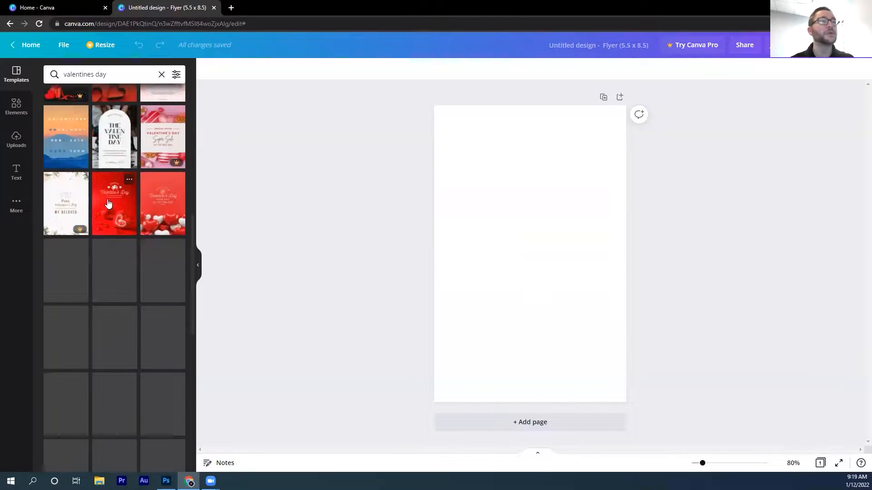
pyautogui.scroll(-3, 105, 202)
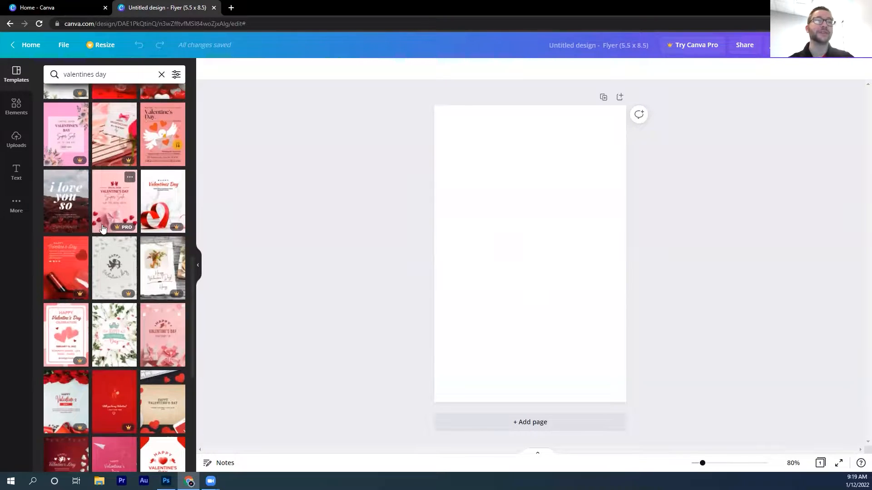
pyautogui.scroll(-6, 100, 222)
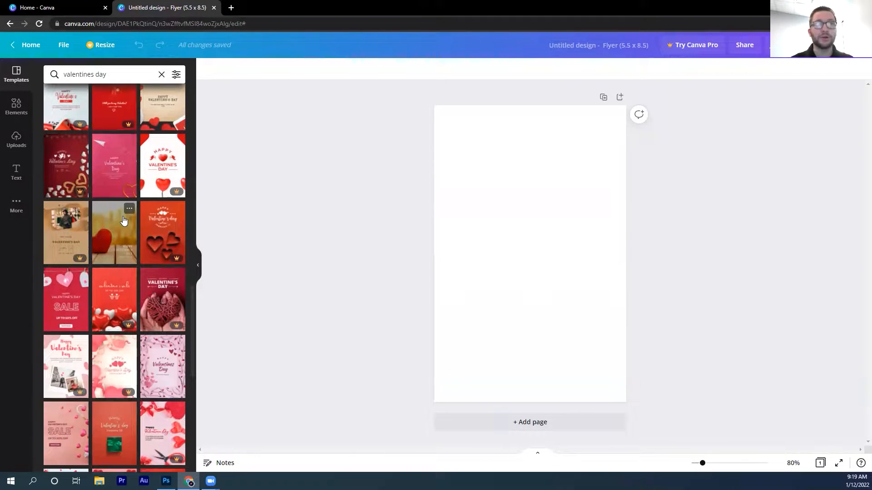
pyautogui.scroll(-2, 121, 233)
pyautogui.scroll(-4, 121, 234)
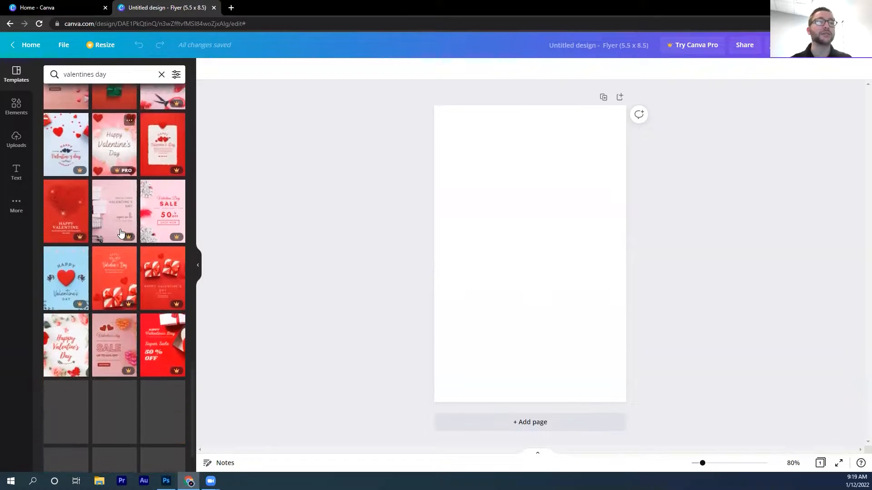
pyautogui.scroll(5, 123, 268)
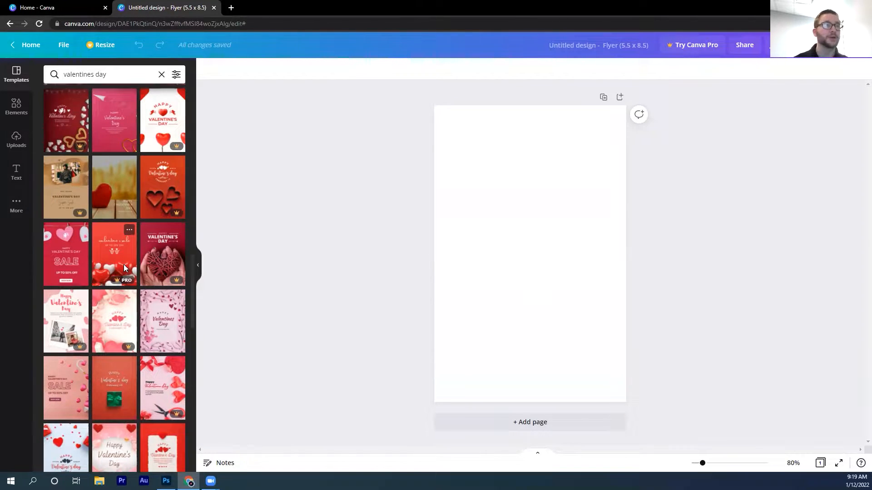
pyautogui.scroll(10, 123, 264)
pyautogui.scroll(3, 113, 266)
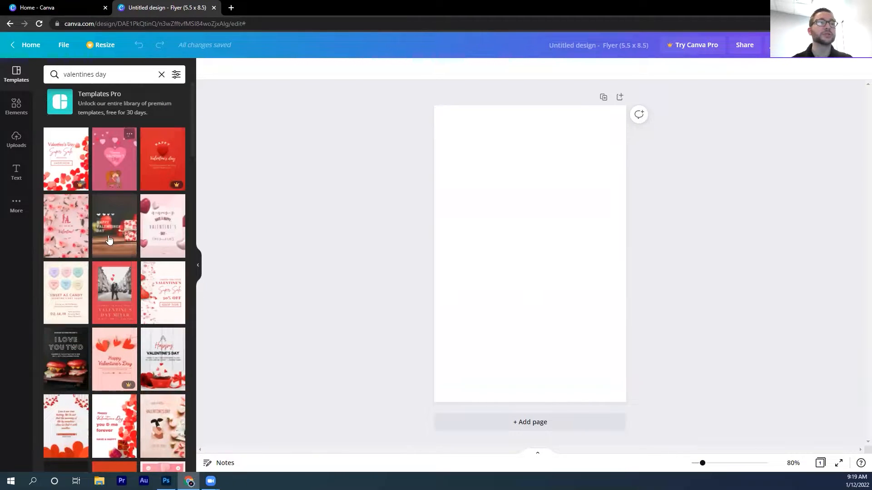
pyautogui.click(111, 289)
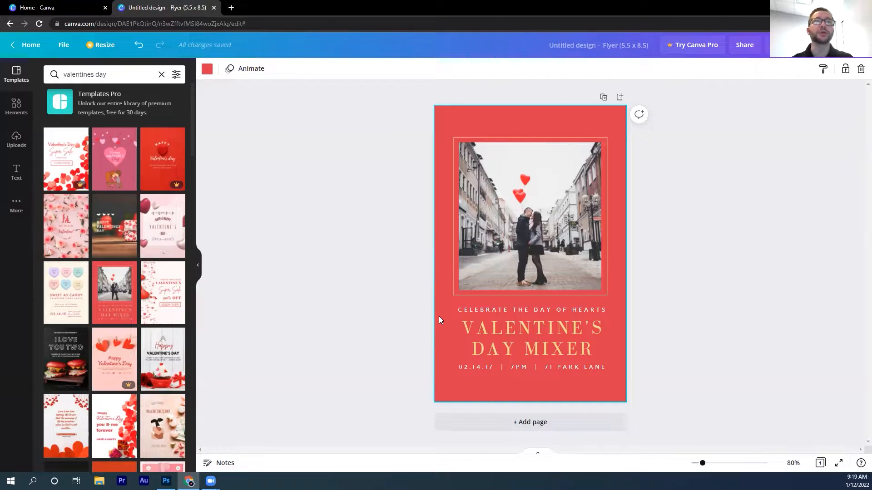
# Try pink and purple as the flyer's background colour, and settle on the orange-red from the photo colours
pyautogui.click(208, 71)
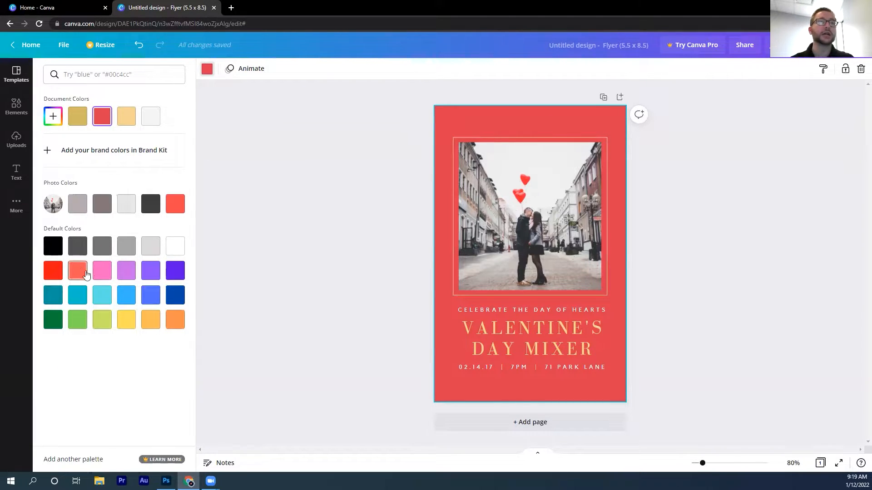
pyautogui.click(102, 272)
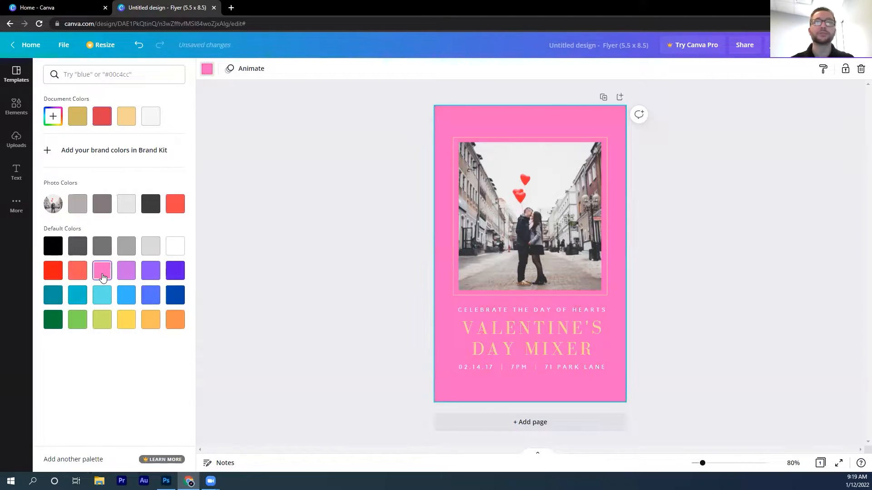
pyautogui.click(127, 297)
pyautogui.click(174, 273)
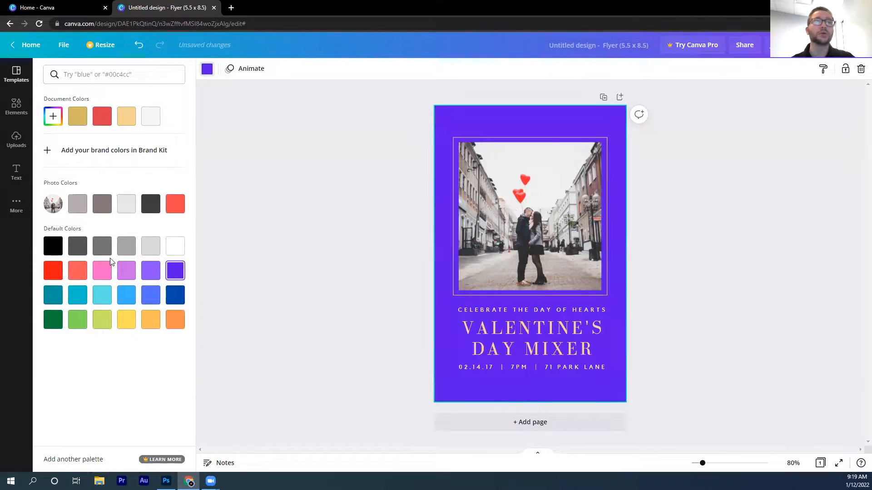
pyautogui.click(175, 205)
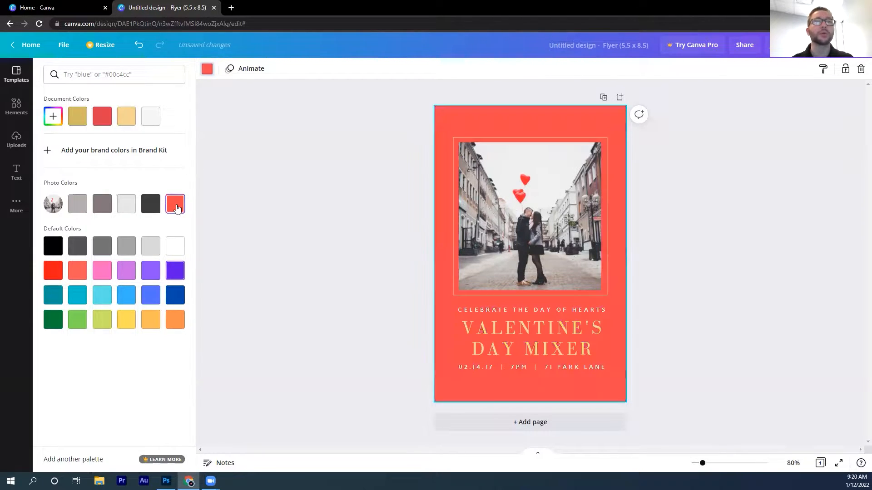
pyautogui.click(300, 203)
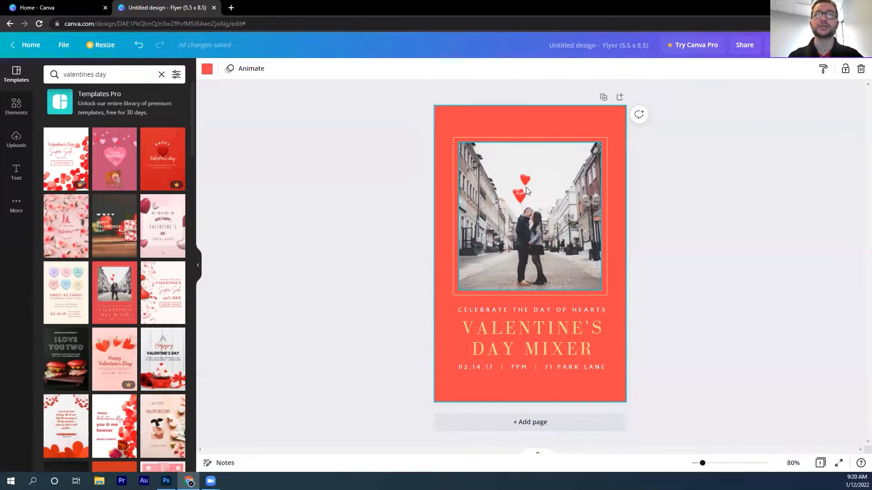
# Examine the full extent of the couple photo beyond its crop on the flyer
pyautogui.click(547, 210)
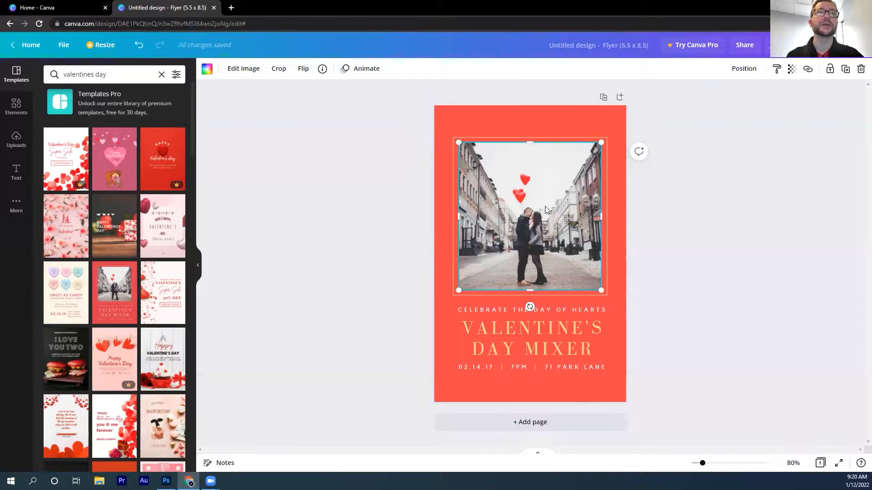
pyautogui.doubleClick(545, 206)
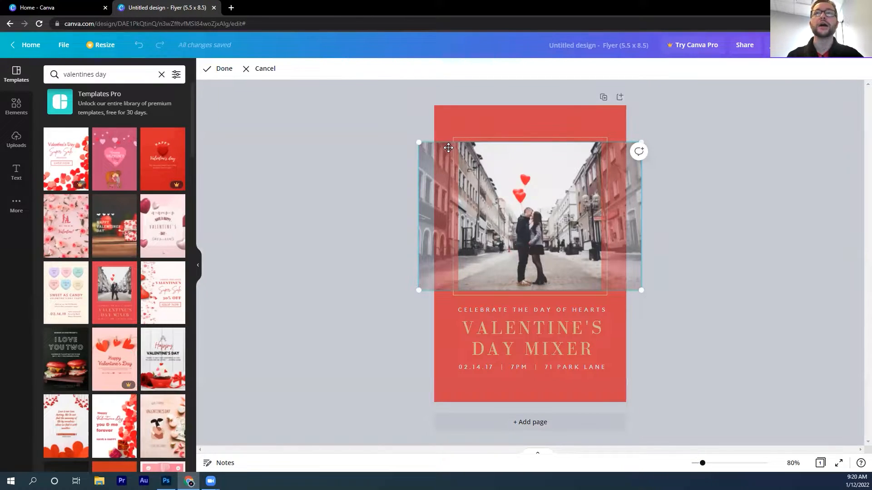
pyautogui.click(386, 181)
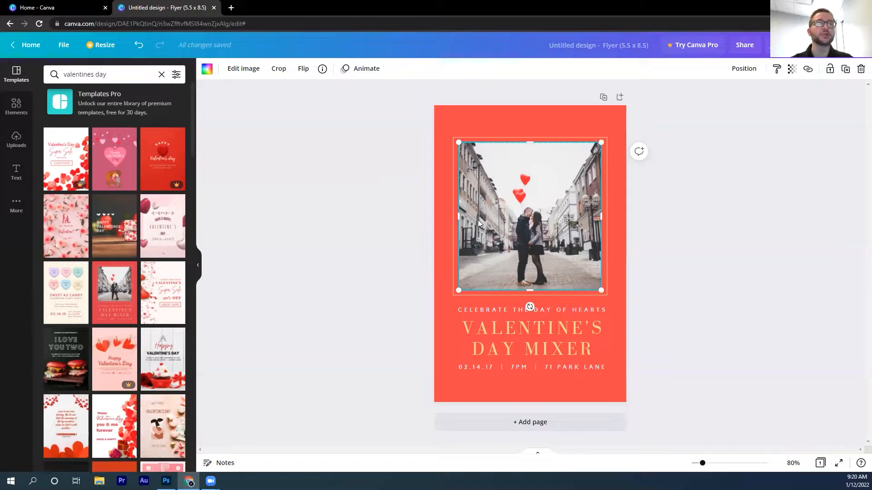
# Check the uploaded images and browse the Magic recommendations in the photo library for alternatives to the couple photo
pyautogui.click(17, 139)
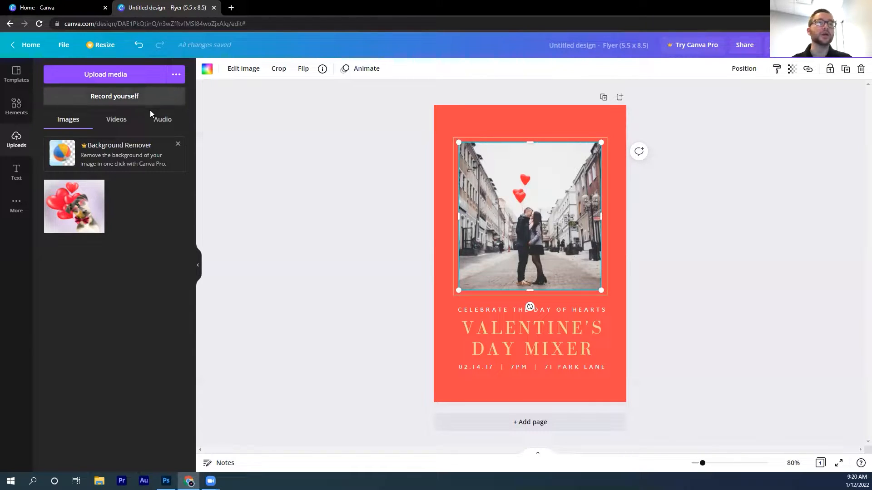
pyautogui.click(15, 80)
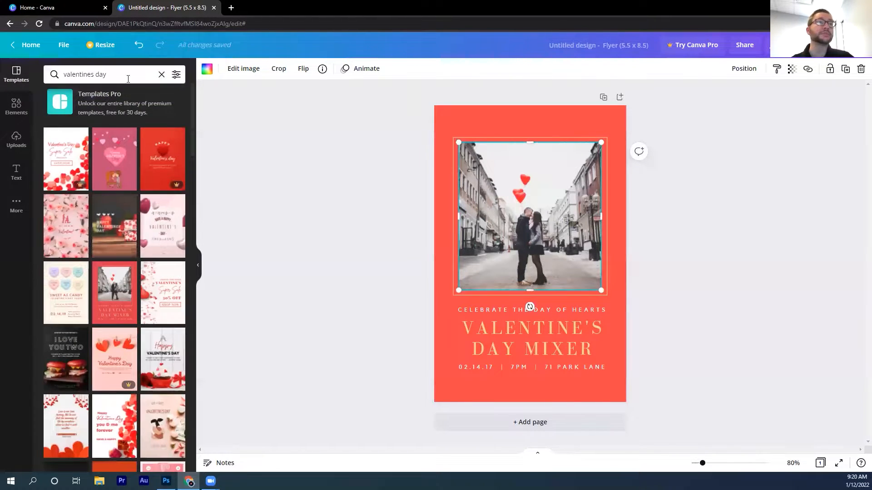
pyautogui.click(161, 75)
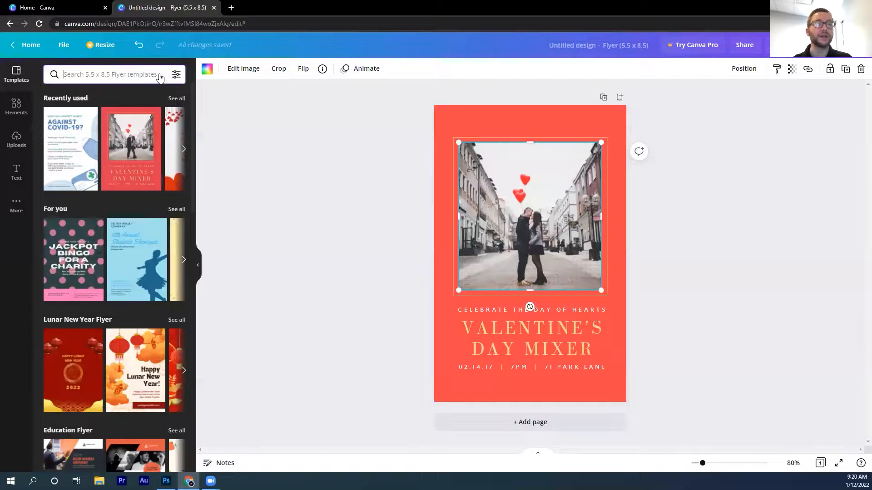
pyautogui.click(18, 204)
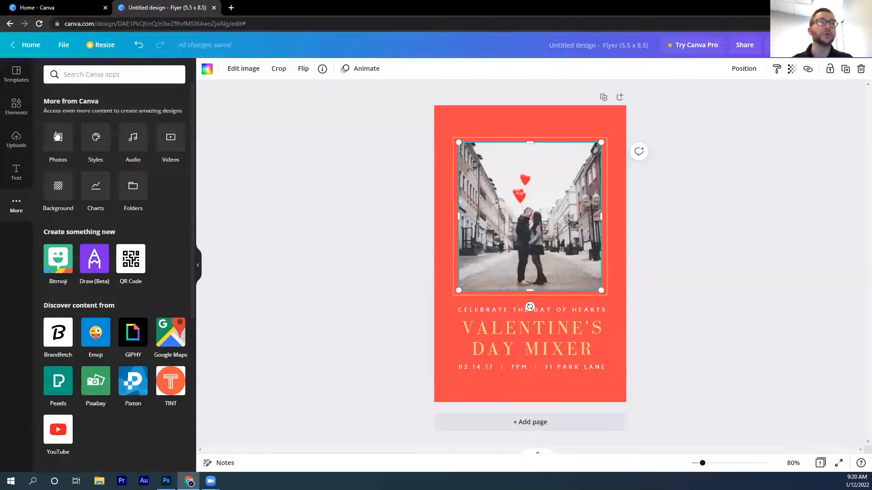
pyautogui.click(58, 136)
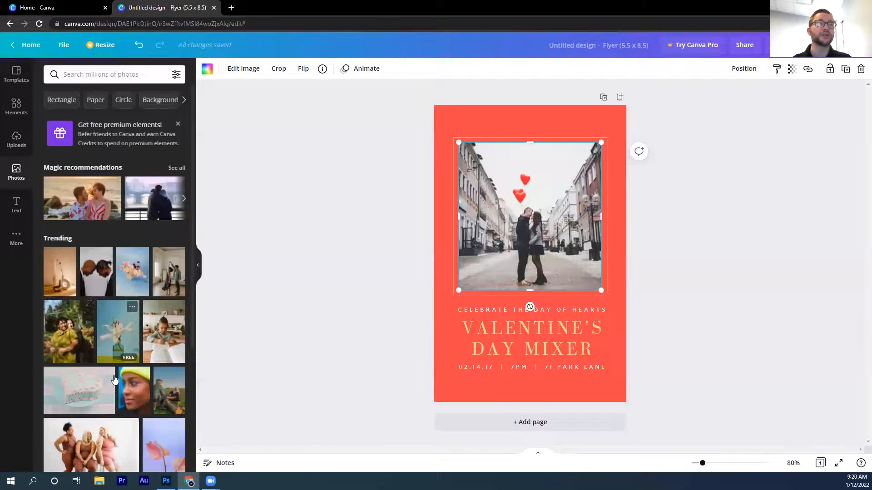
pyautogui.scroll(-1, 114, 272)
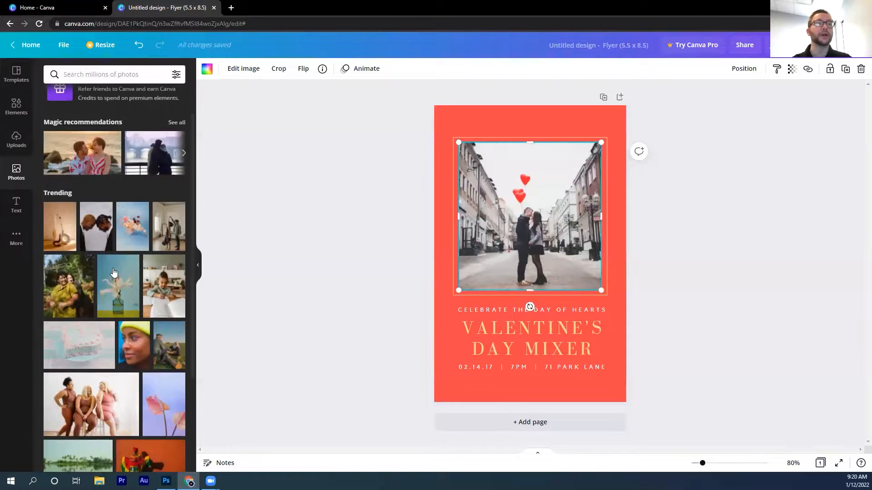
pyautogui.scroll(1, 115, 268)
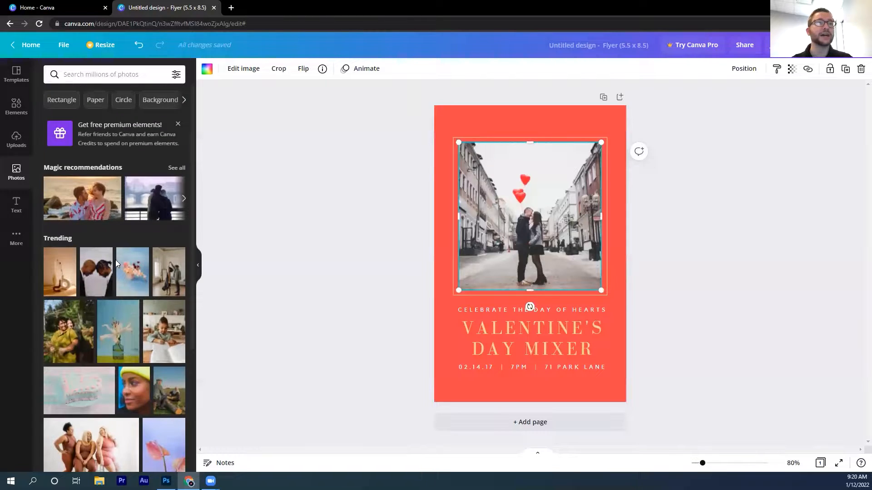
pyautogui.click(170, 170)
pyautogui.scroll(-1, 106, 254)
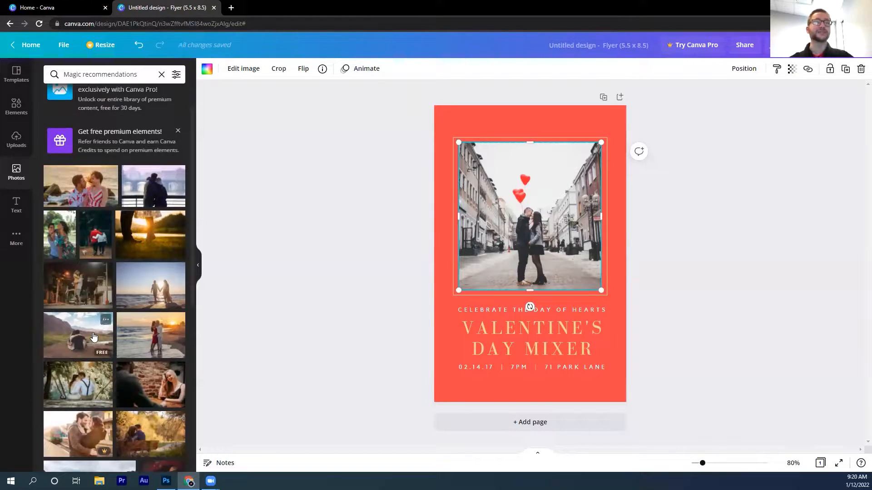
pyautogui.scroll(-2, 96, 338)
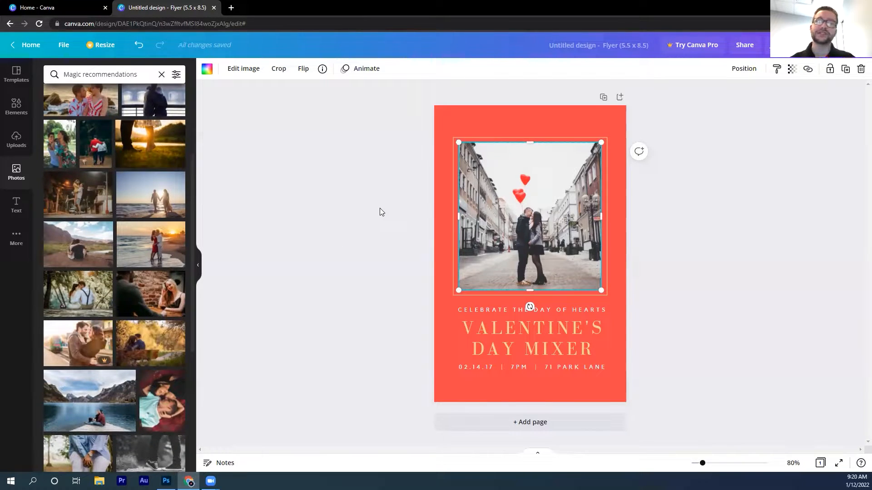
# Replace the couple photo in the flyer's frame with the uploaded picture of the dog with red heart balloons
pyautogui.click(14, 141)
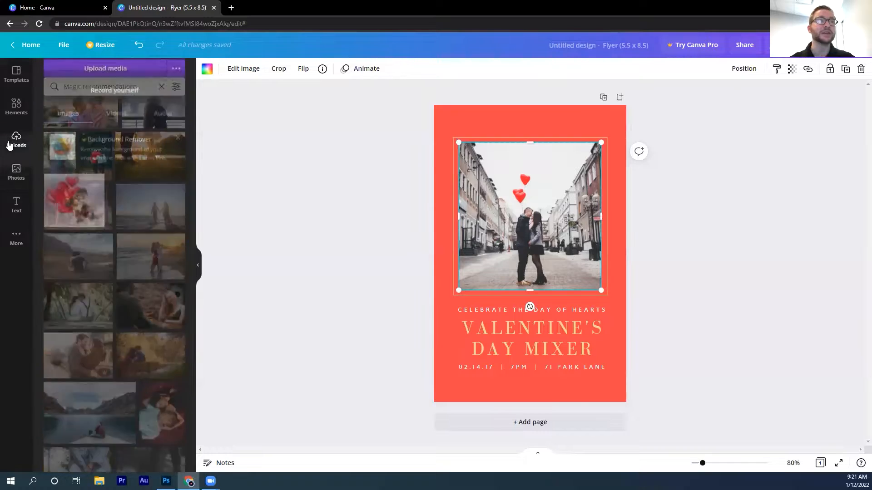
pyautogui.moveTo(69, 203); pyautogui.dragTo(542, 221)
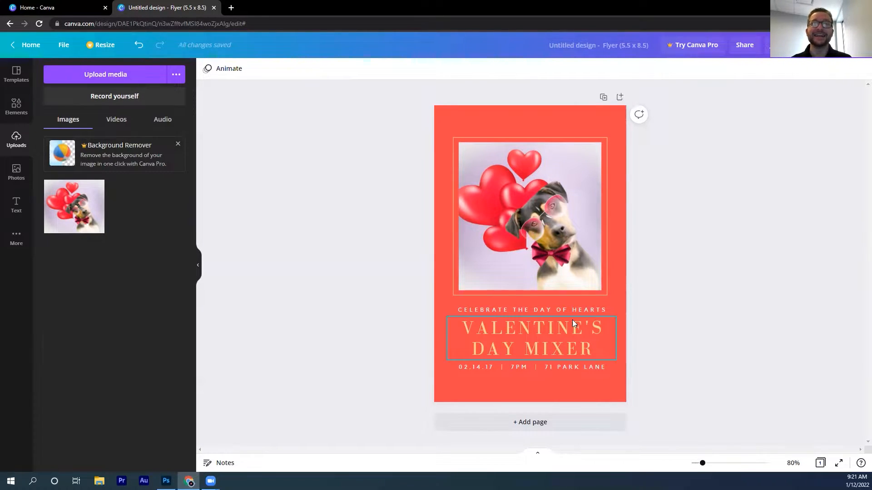
# Nudge the headline back to the flyer's horizontal centre and change its wording to "VALENTINE'S DAY PARTY!"
pyautogui.moveTo(510, 344); pyautogui.dragTo(512, 346)
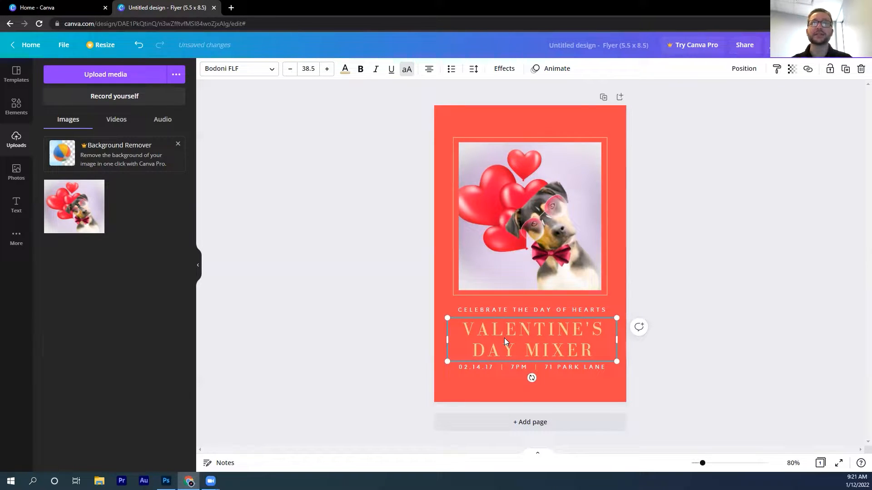
pyautogui.moveTo(505, 343); pyautogui.dragTo(502, 341)
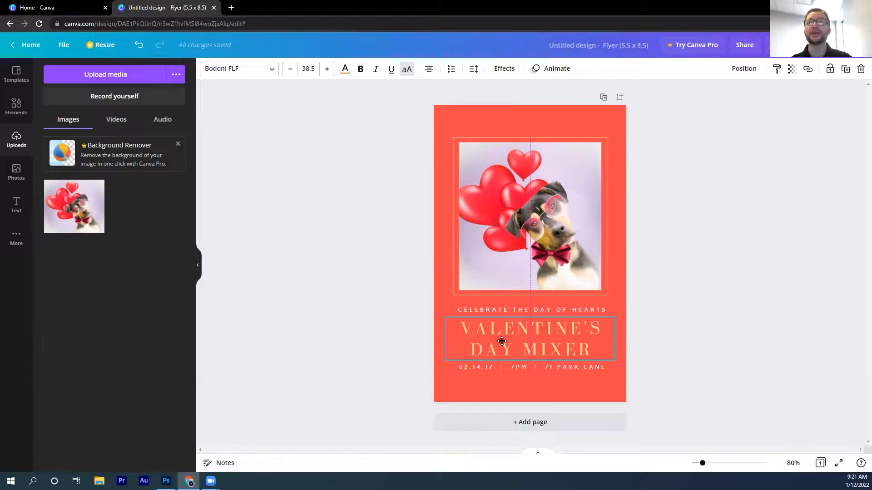
pyautogui.moveTo(502, 341); pyautogui.dragTo(502, 341)
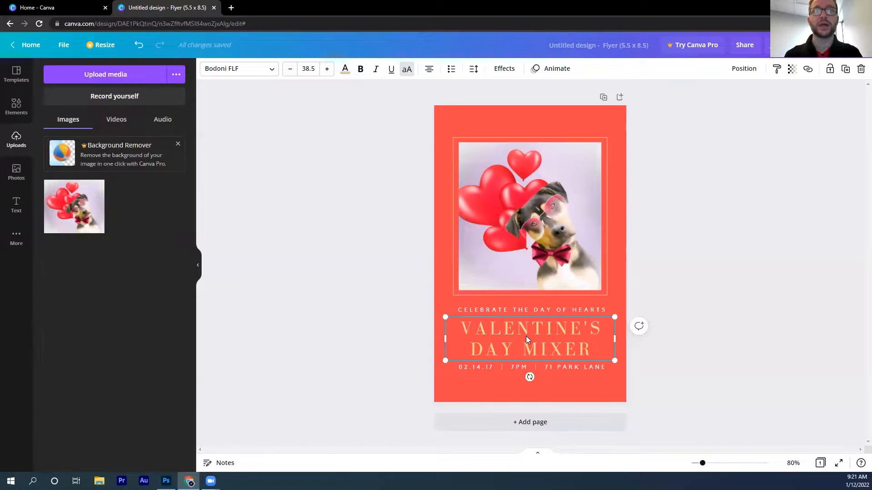
pyautogui.doubleClick(526, 338)
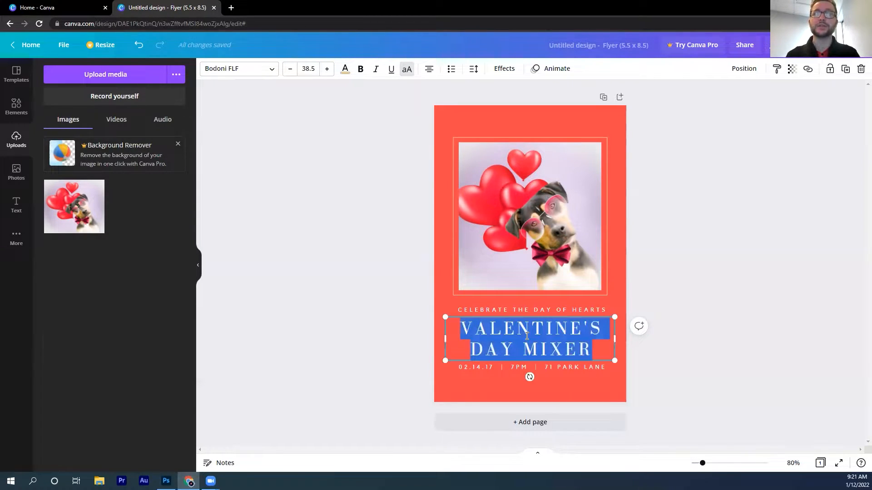
pyautogui.press('Right')
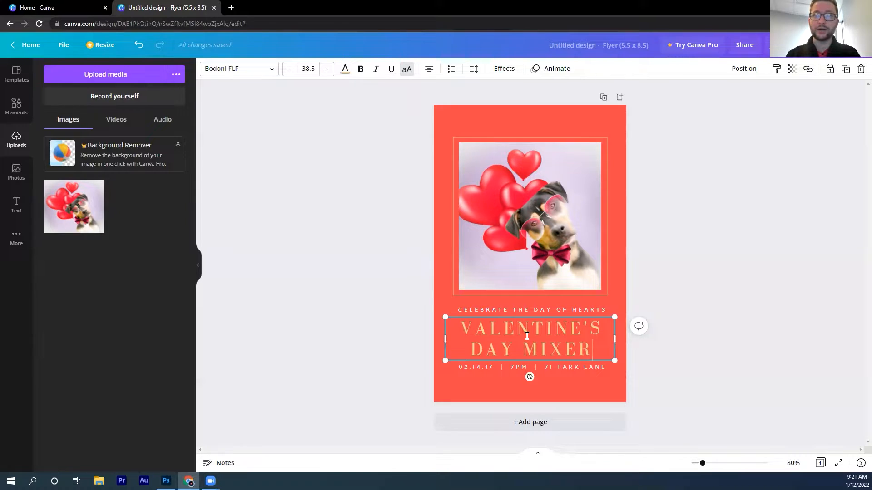
pyautogui.press('BackSpace')
pyautogui.press('BackSpace')
pyautogui.press('BackSpace')
pyautogui.press('BackSpace')
pyautogui.press('BackSpace')
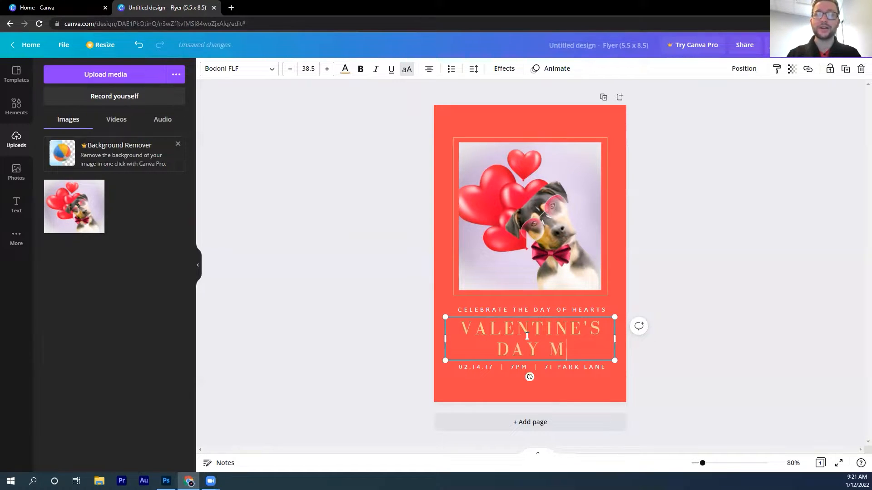
pyautogui.write('PARTY!')
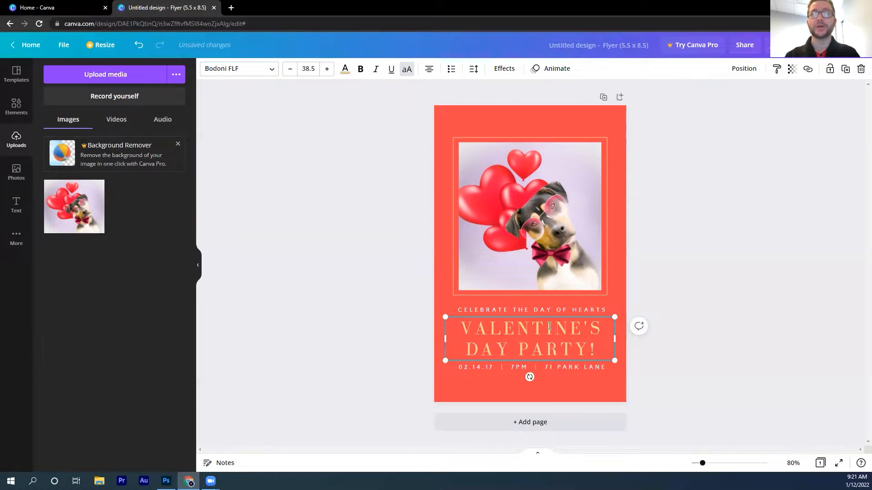
# Update the details line below the headline to the date 02.14.22 and the time 7PM-9PM
pyautogui.click(478, 367)
pyautogui.click(478, 367)
pyautogui.click(497, 367)
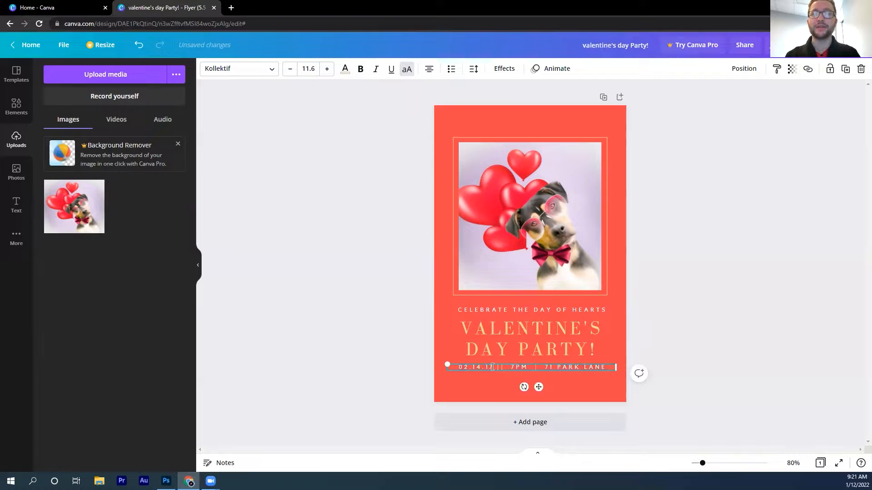
pyautogui.press('BackSpace')
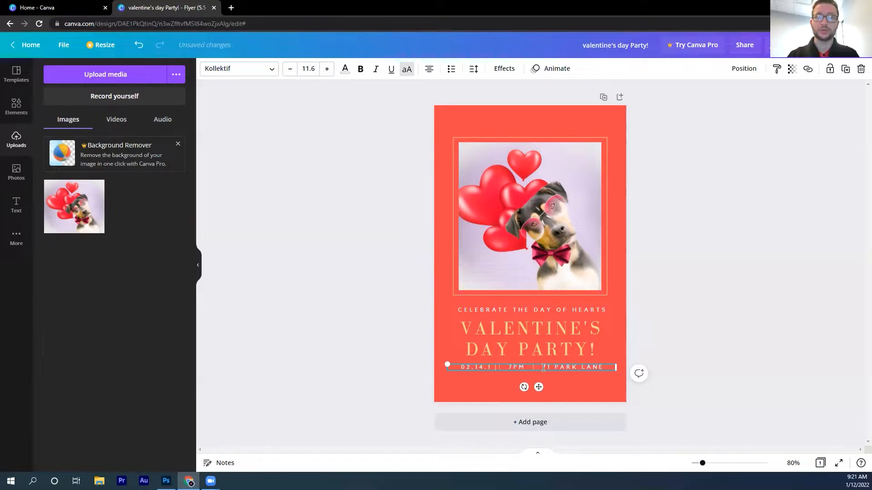
pyautogui.write('22')
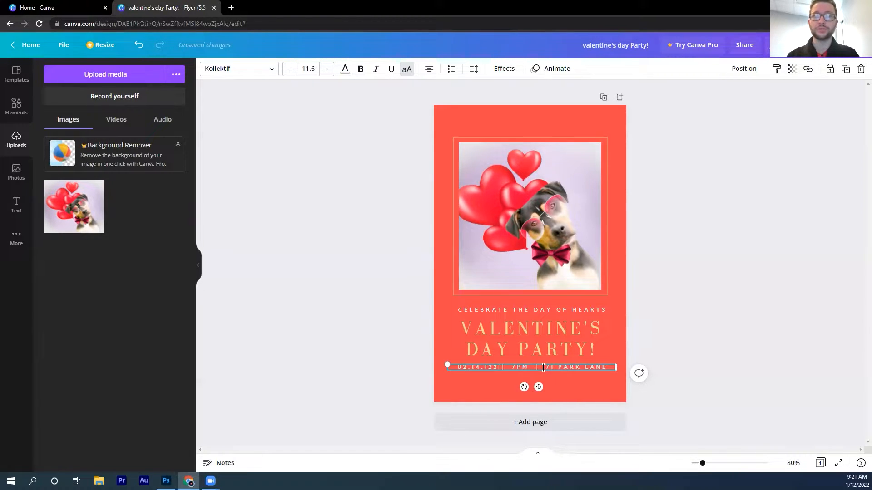
pyautogui.press('BackSpace')
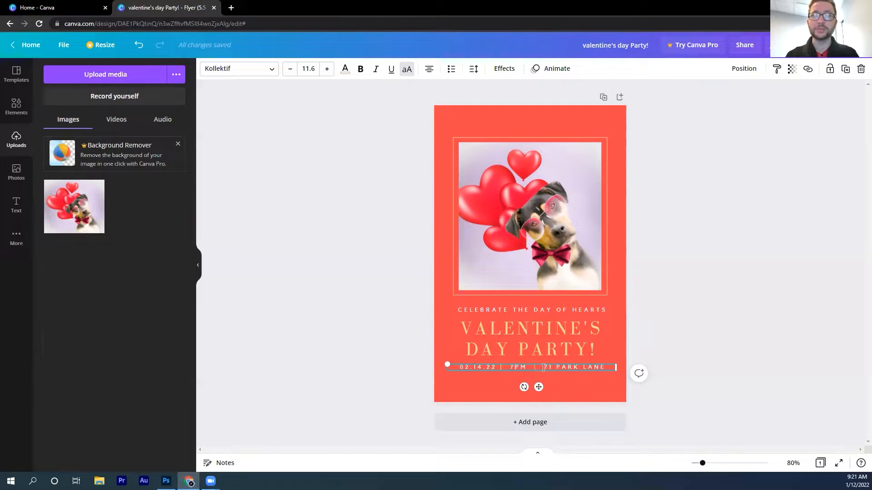
pyautogui.write('-9PM')
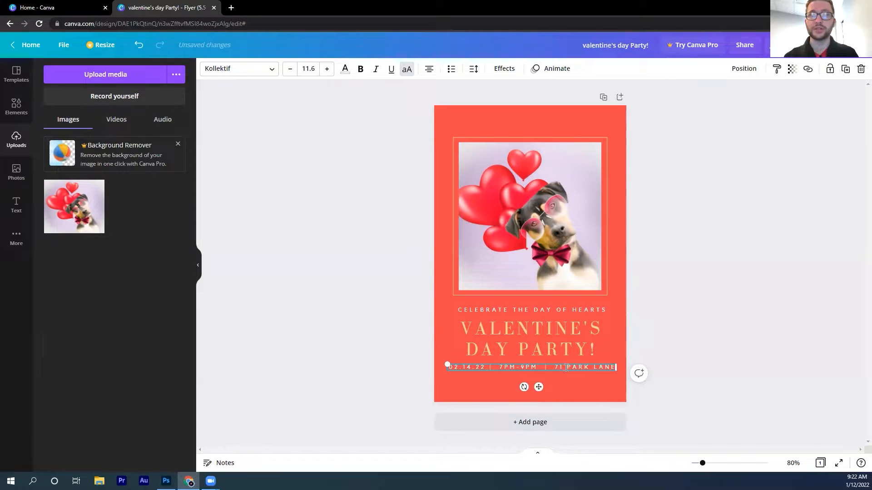
# Replace the street address in the details line with "KHCPL PLUTO BRANCH"
pyautogui.moveTo(555, 364); pyautogui.dragTo(616, 367)
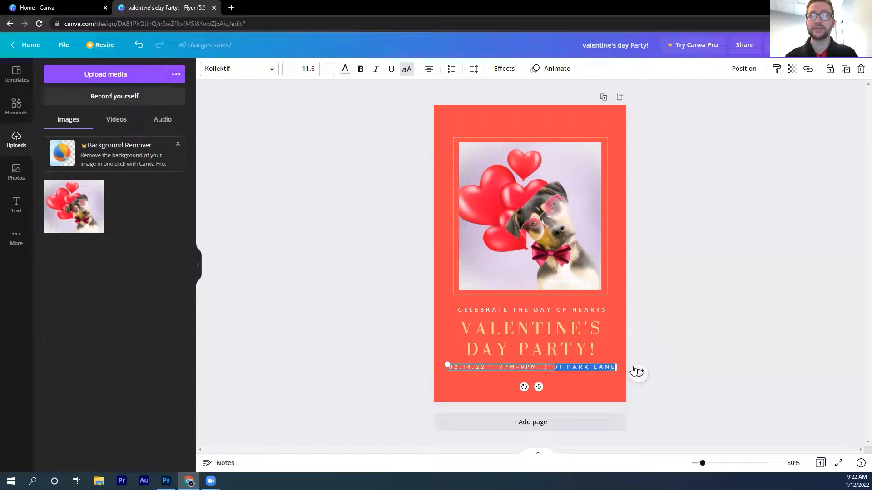
pyautogui.write('KHCPL')
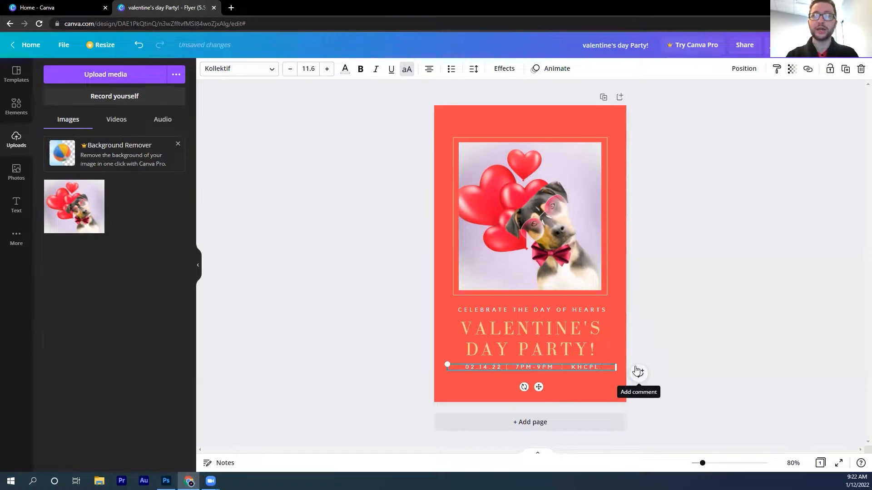
pyautogui.write(' |')
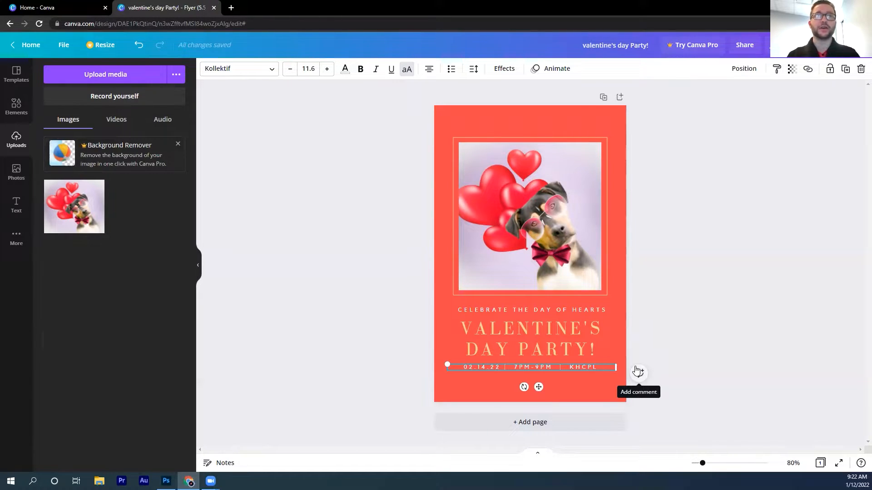
pyautogui.write('PLUTO BR')
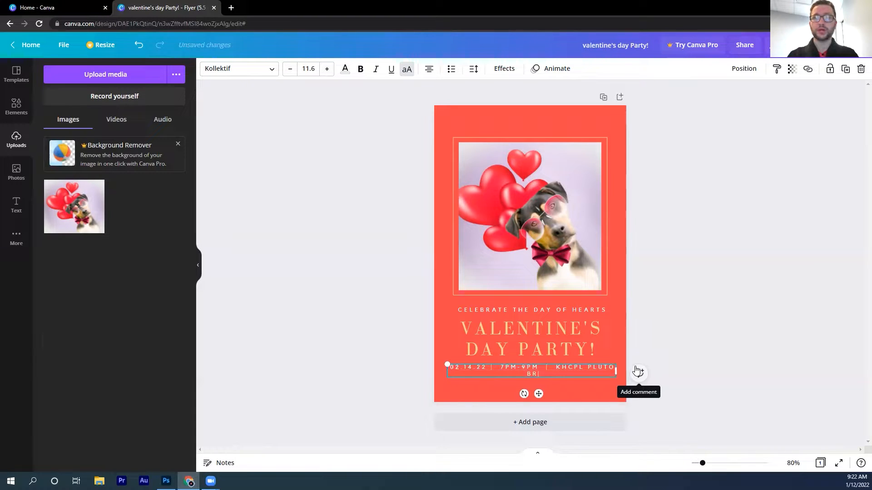
pyautogui.write('ANCH')
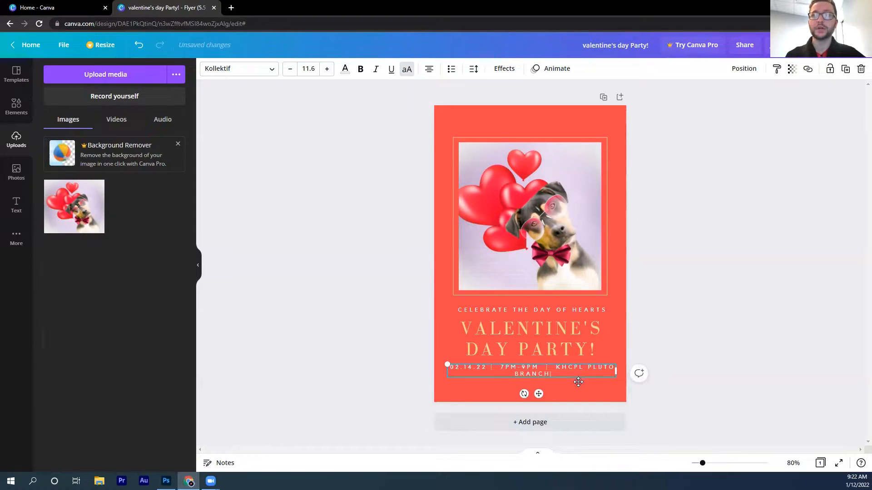
pyautogui.click(579, 384)
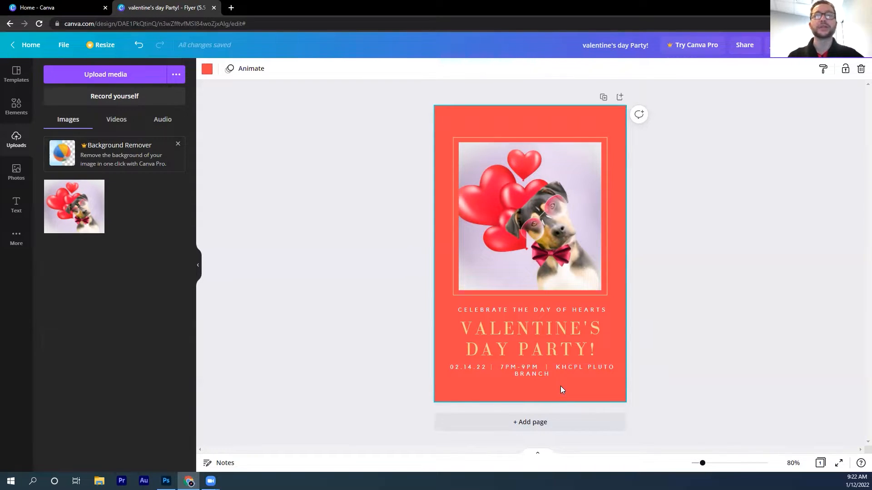
# Put the venue name on its own line below the date and time, and remove the leftover separator after 7PM-9PM
pyautogui.click(565, 367)
pyautogui.doubleClick(560, 369)
pyautogui.click(553, 369)
pyautogui.press('Return')
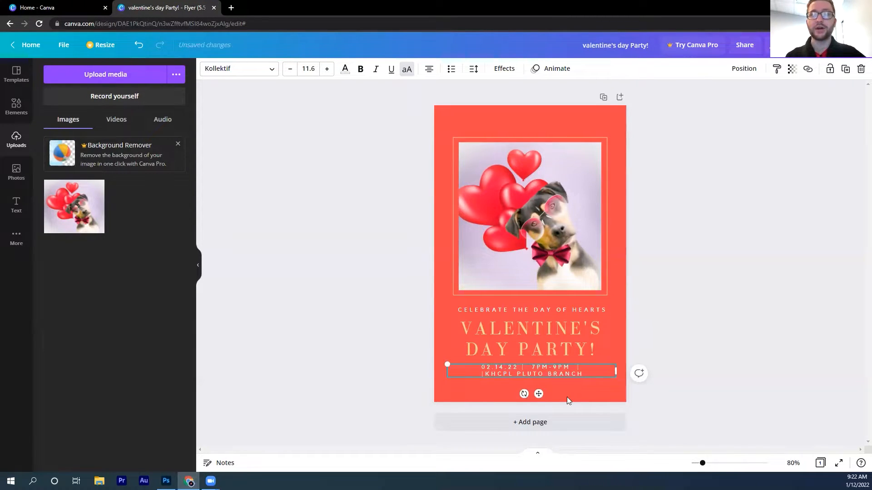
pyautogui.click(579, 366)
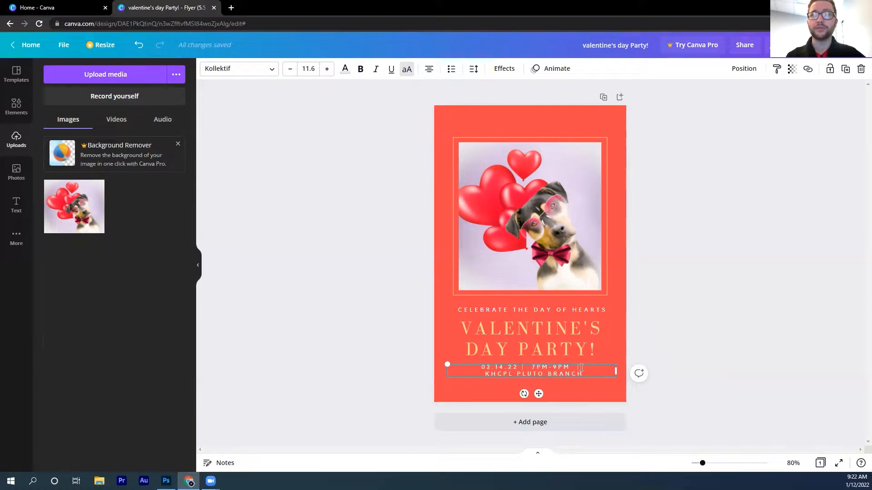
pyautogui.press('BackSpace')
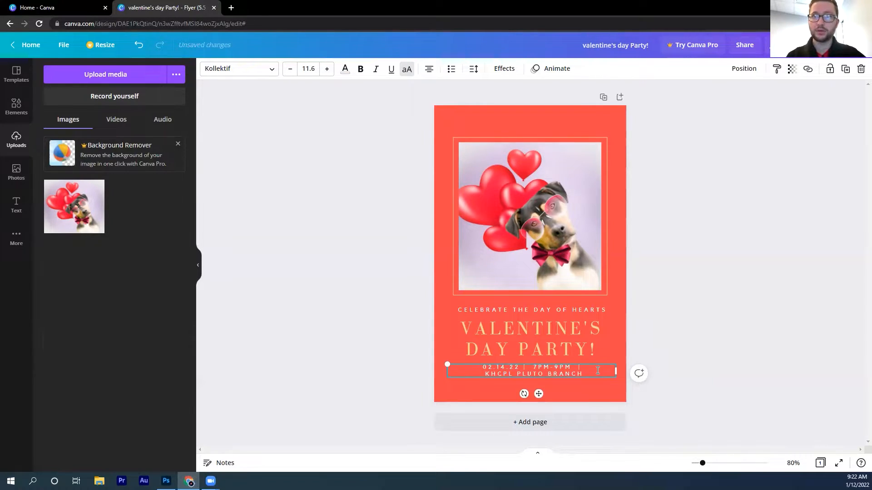
pyautogui.click(724, 308)
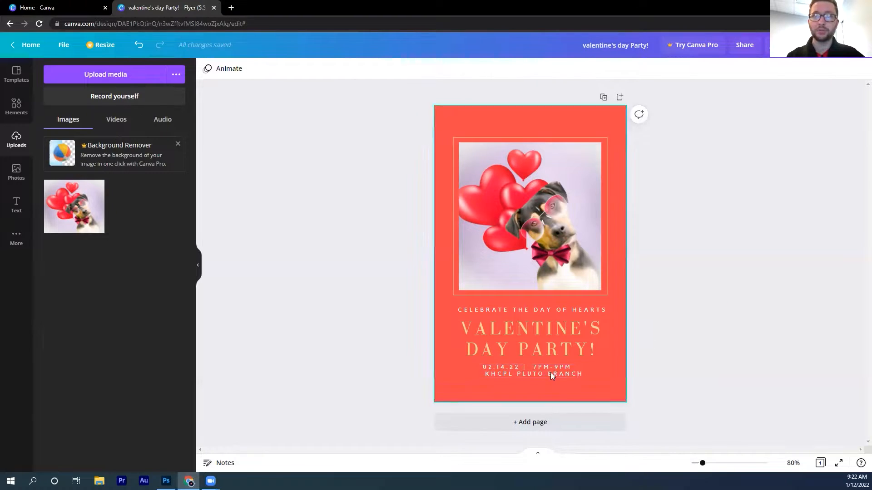
# Try the other text alignments on the date and venue text, and return it to centred
pyautogui.click(536, 373)
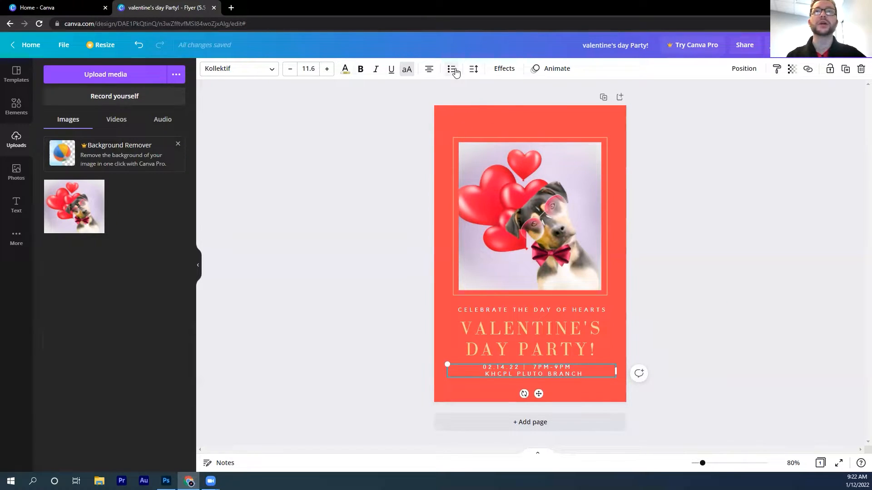
pyautogui.click(430, 71)
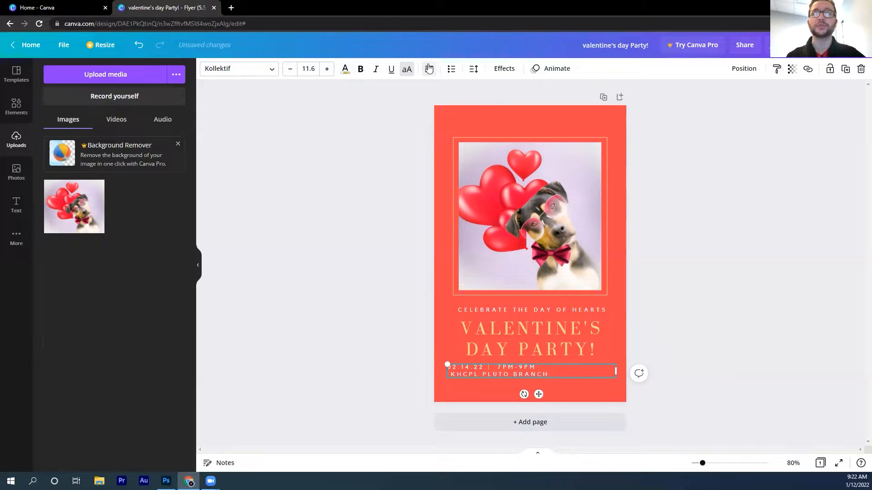
pyautogui.click(429, 69)
pyautogui.click(427, 72)
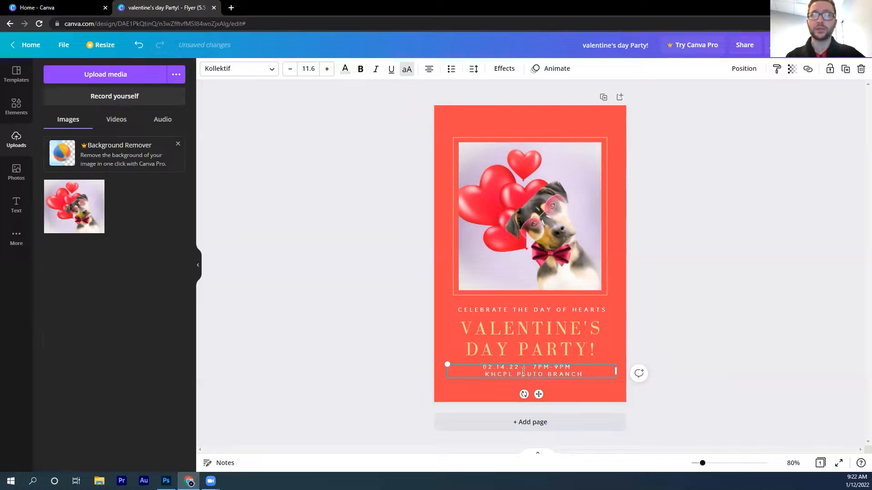
# Widen the date and venue text box slightly, and centre the date line above the venue and the box under the headline
pyautogui.moveTo(616, 369); pyautogui.dragTo(621, 369)
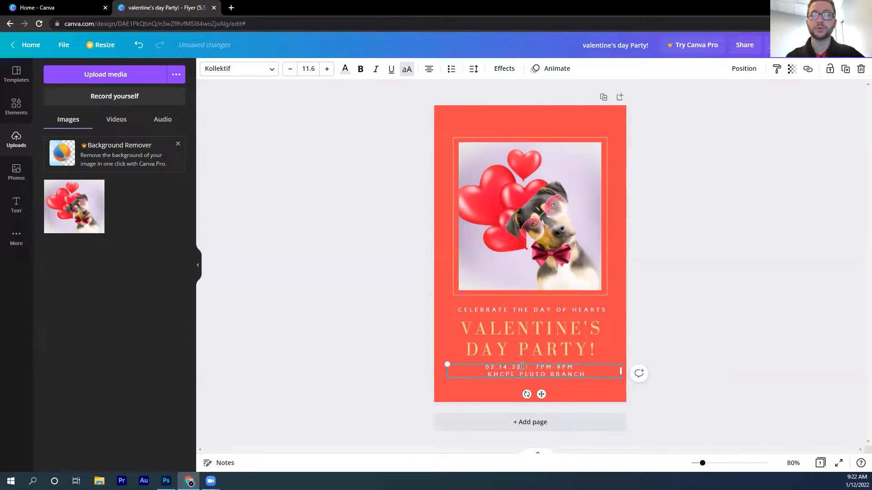
pyautogui.moveTo(532, 361); pyautogui.dragTo(526, 362)
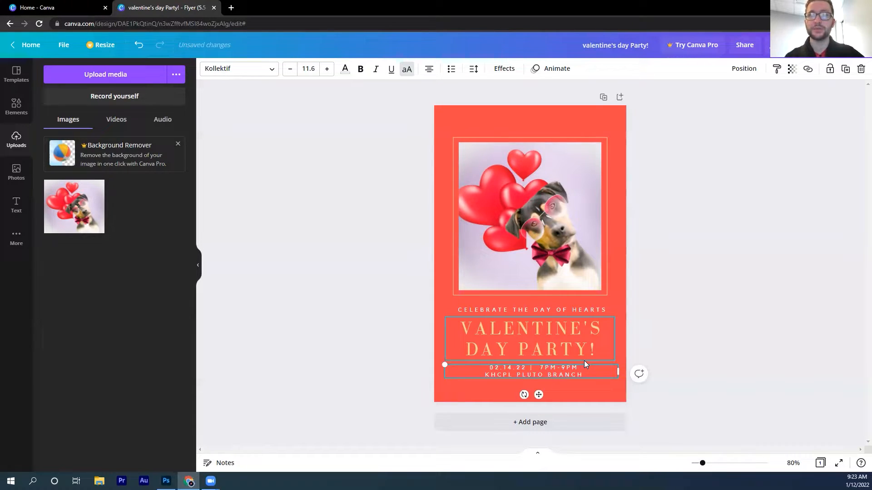
pyautogui.click(700, 340)
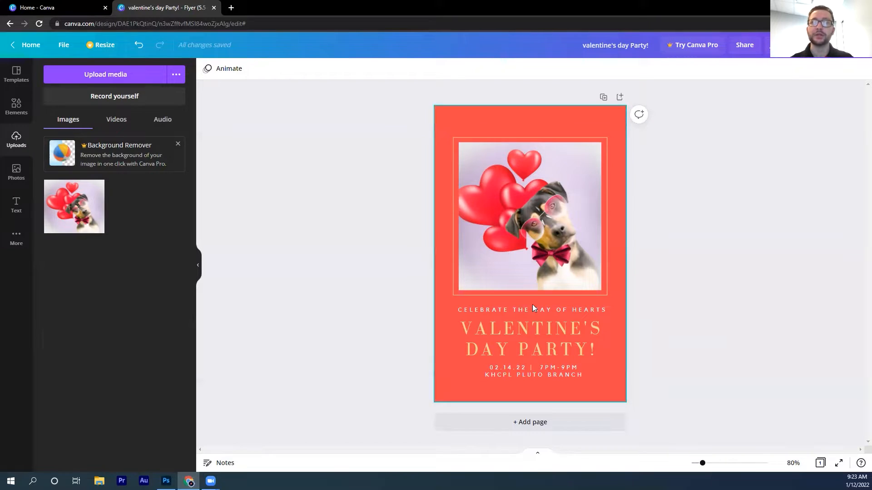
# Replace the tagline above the headline with "BYOB - BRING YOUR OWN BUDDY!"
pyautogui.click(563, 311)
pyautogui.click(564, 311)
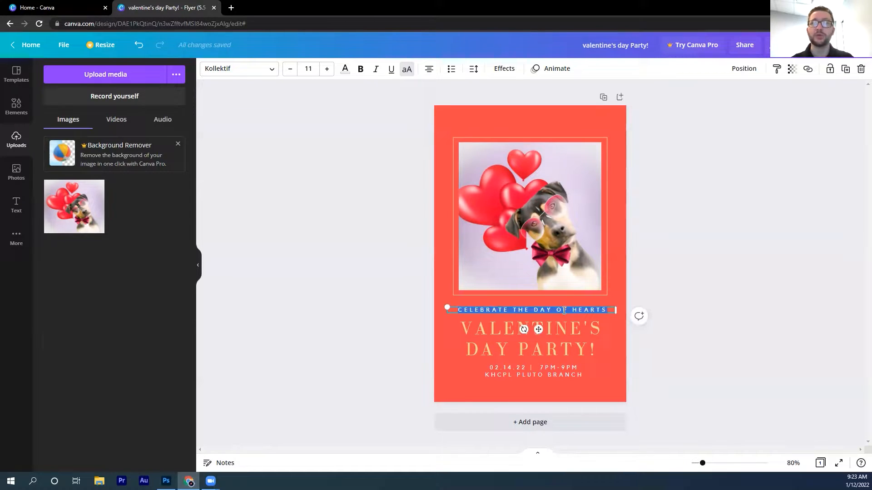
pyautogui.write('BYOB')
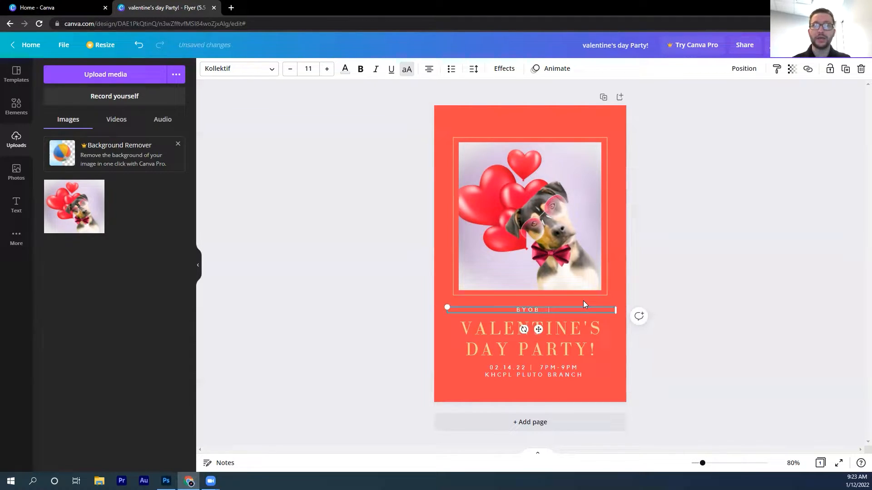
pyautogui.write(' - BRING YOUR OWN')
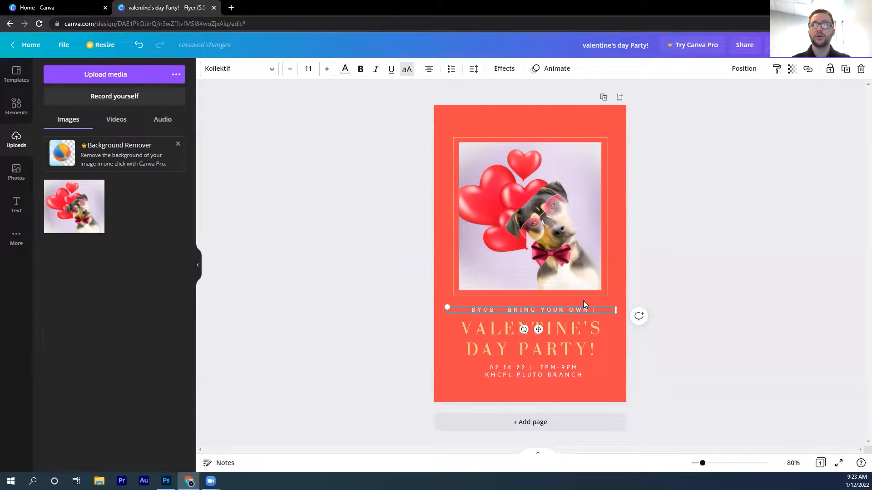
pyautogui.write(' BUDDY!')
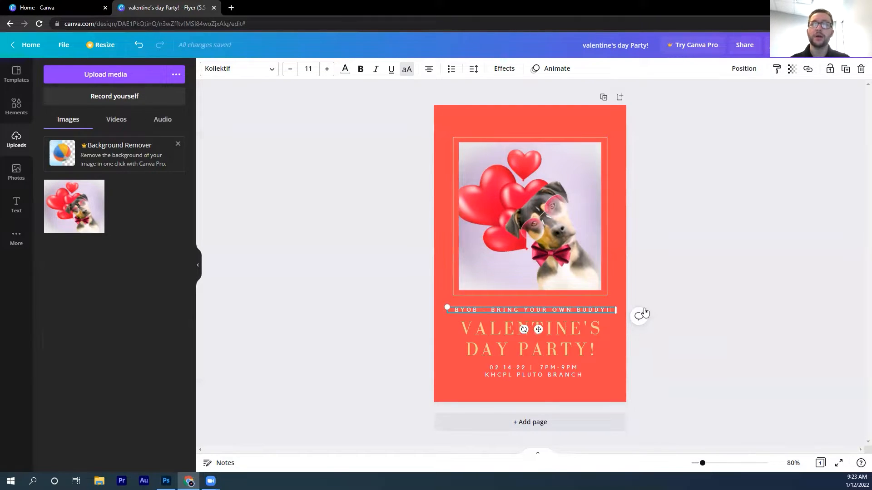
pyautogui.click(703, 214)
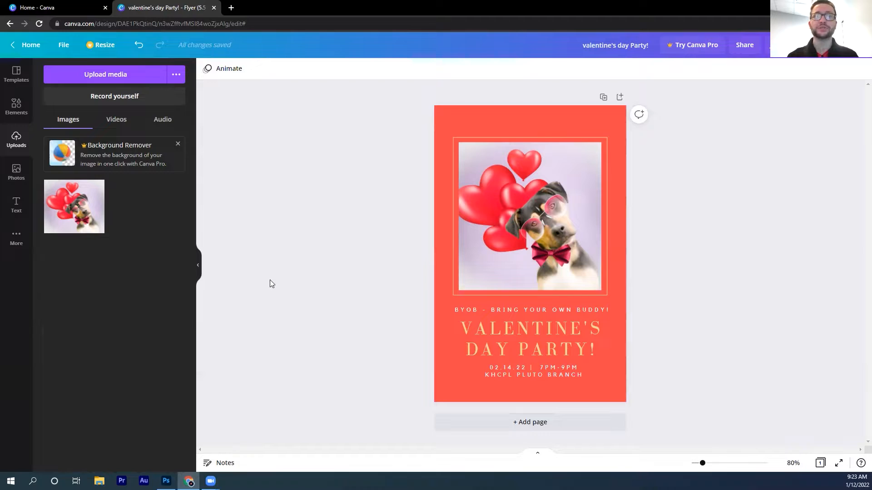
# Add a circle shape and a cola can graphic over the photo, and shrink the can to fit inside the circle
pyautogui.click(12, 105)
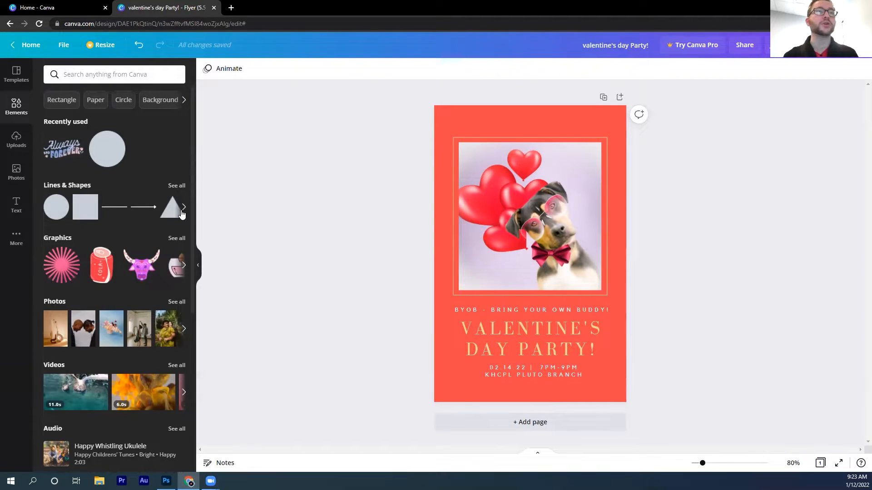
pyautogui.click(56, 208)
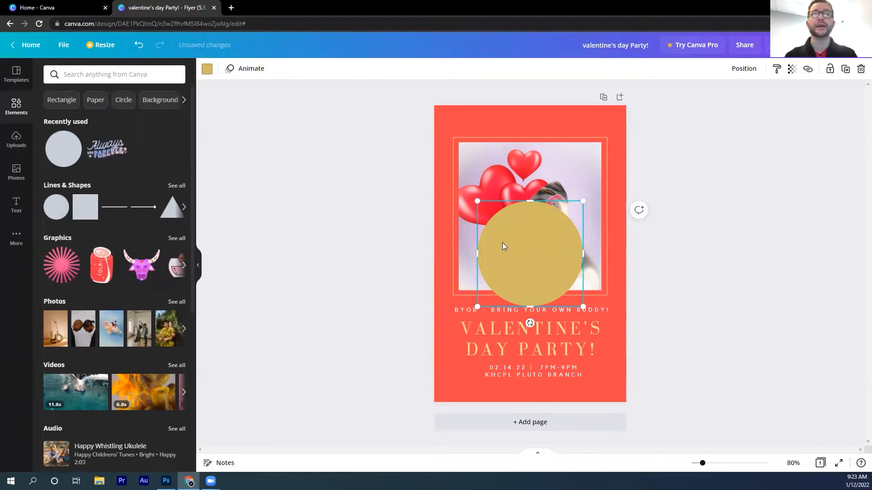
pyautogui.scroll(-2, 91, 245)
pyautogui.scroll(2, 91, 245)
pyautogui.click(101, 265)
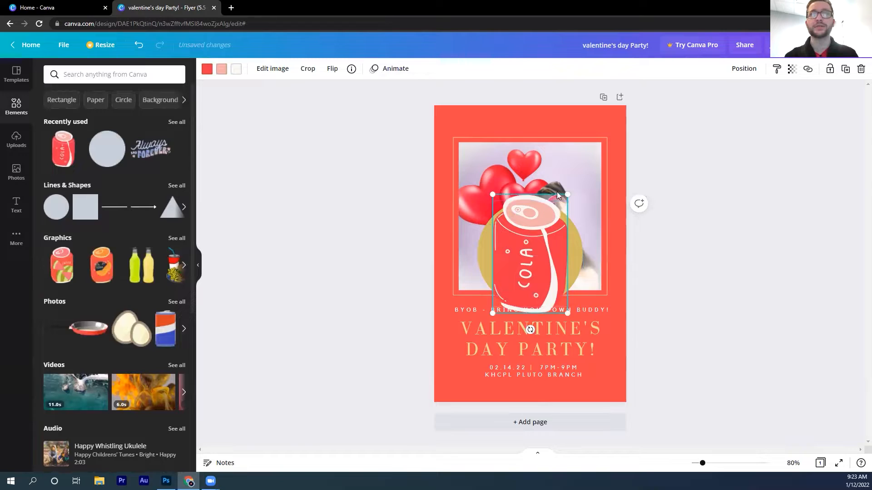
pyautogui.moveTo(568, 195); pyautogui.dragTo(537, 242)
pyautogui.moveTo(508, 308); pyautogui.dragTo(523, 282)
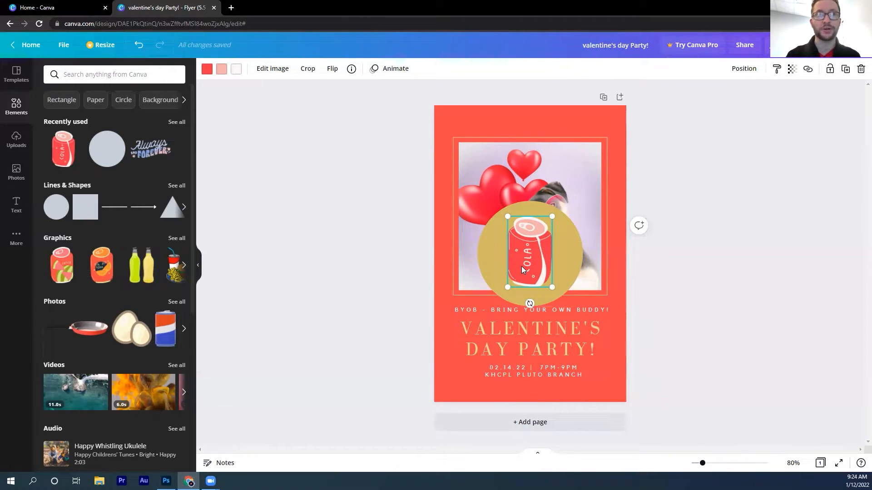
# Delete the cola can graphic and the circle from the flyer
pyautogui.press('Delete')
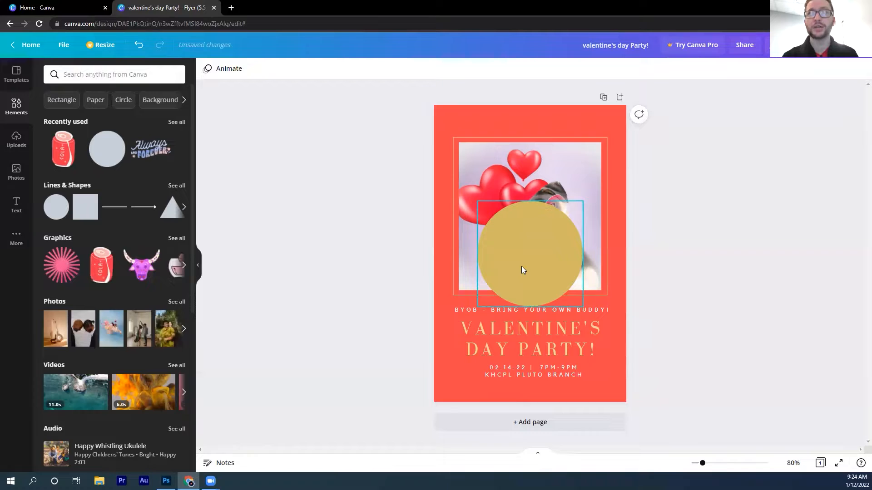
pyautogui.click(521, 270)
pyautogui.press('Delete')
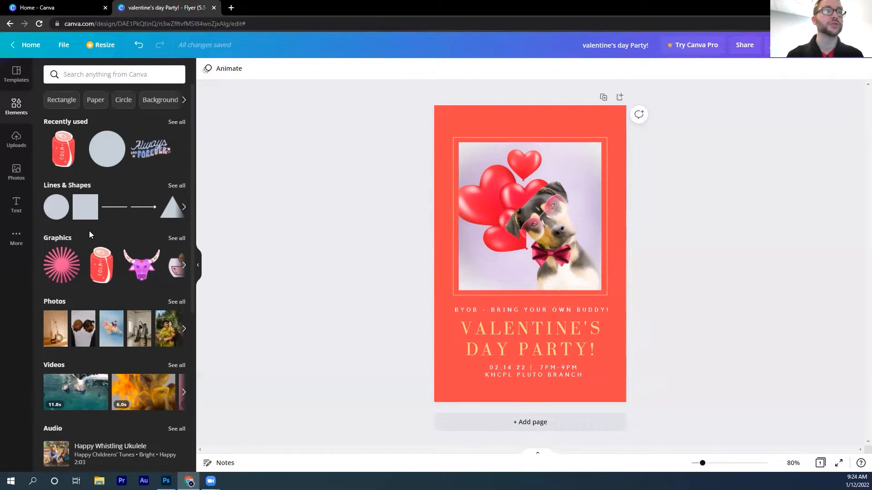
# Add a square shape over the right half of the flyer's text and place the recently used "Always and Forever" graphic on it
pyautogui.click(86, 207)
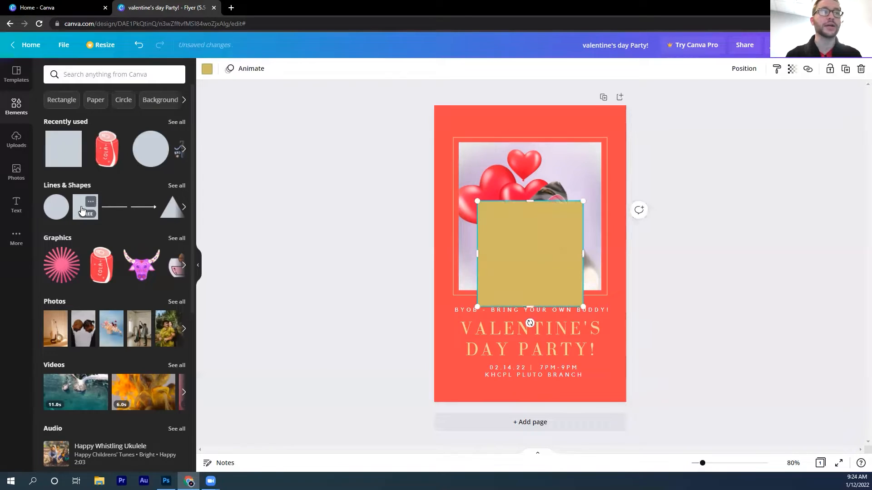
pyautogui.moveTo(523, 241); pyautogui.dragTo(558, 332)
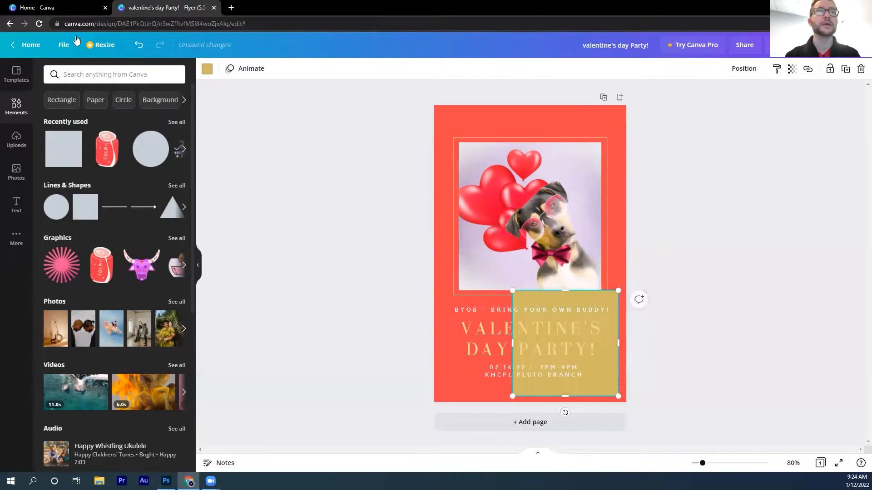
pyautogui.click(180, 150)
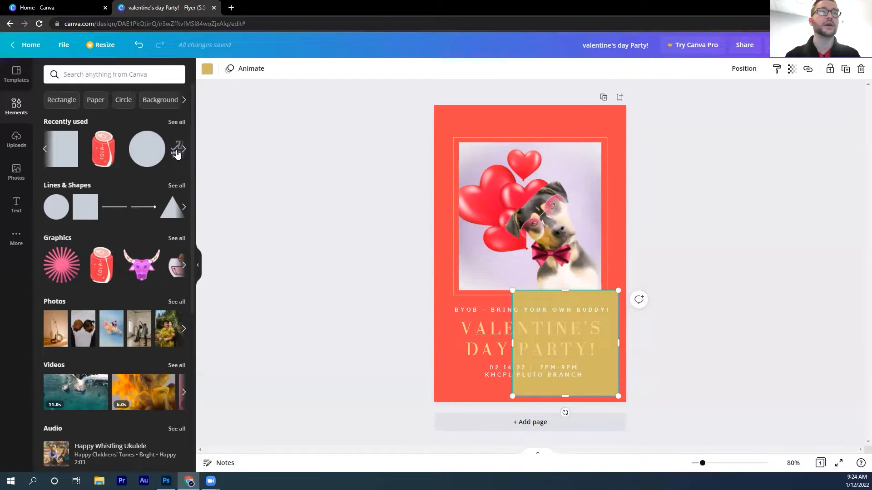
pyautogui.moveTo(165, 154); pyautogui.dragTo(561, 353)
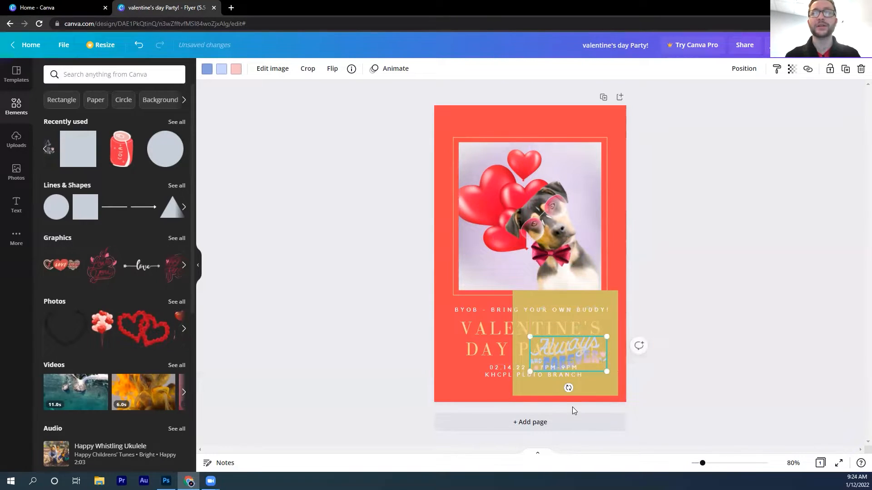
# Delete the "Always and Forever" graphic and the square from the flyer
pyautogui.press('Delete')
pyautogui.click(601, 379)
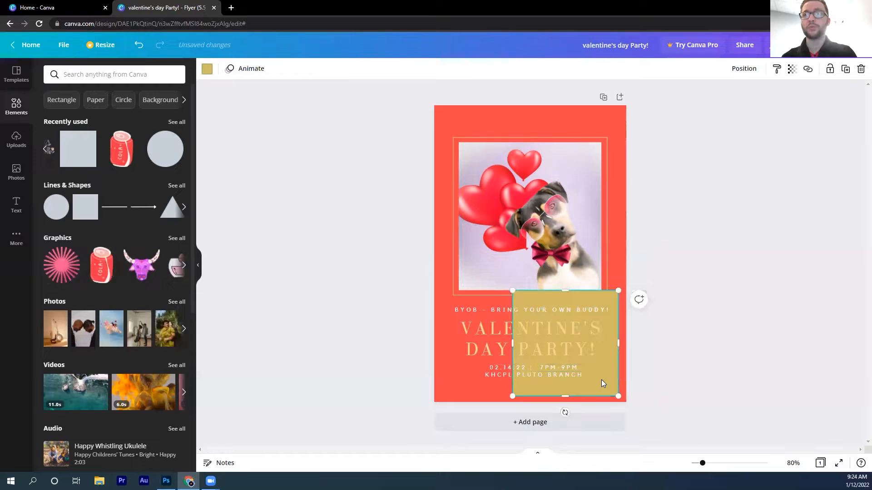
pyautogui.press('Delete')
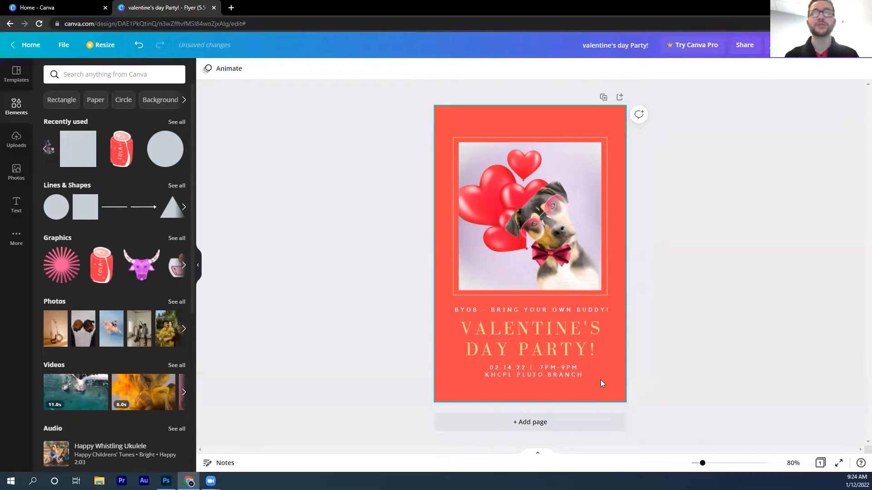
# Look over the remaining element categories, the full stock photo collection and the text styles
pyautogui.scroll(-2, 114, 233)
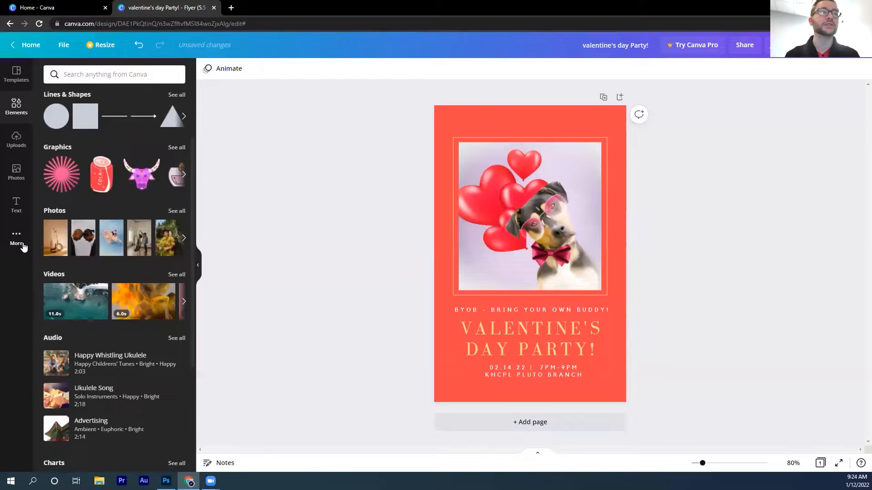
pyautogui.click(176, 211)
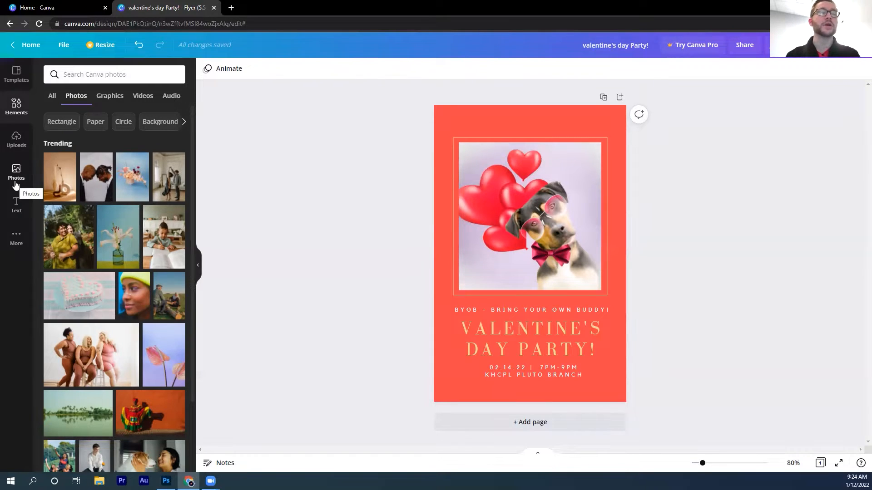
pyautogui.click(16, 205)
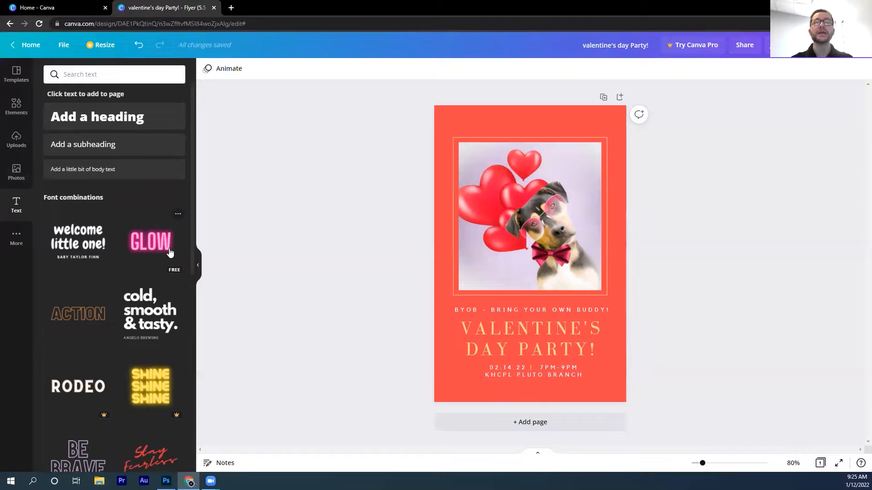
# Select all of the "VALENTINE'S DAY PARTY!" headline text and look through the available fonts without changing it
pyautogui.click(493, 334)
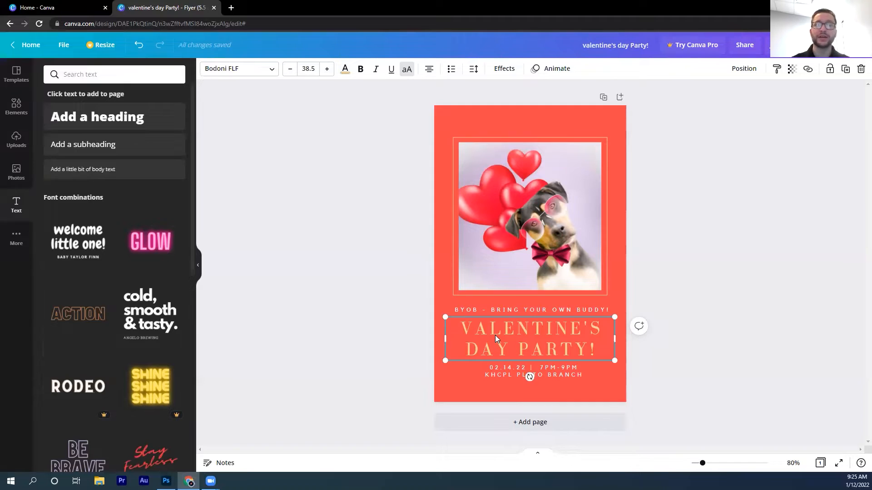
pyautogui.doubleClick(496, 335)
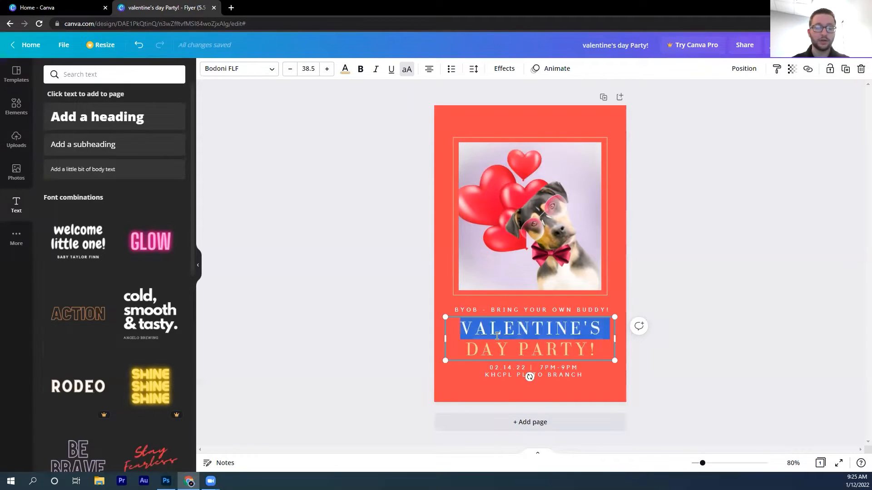
pyautogui.tripleClick(496, 336)
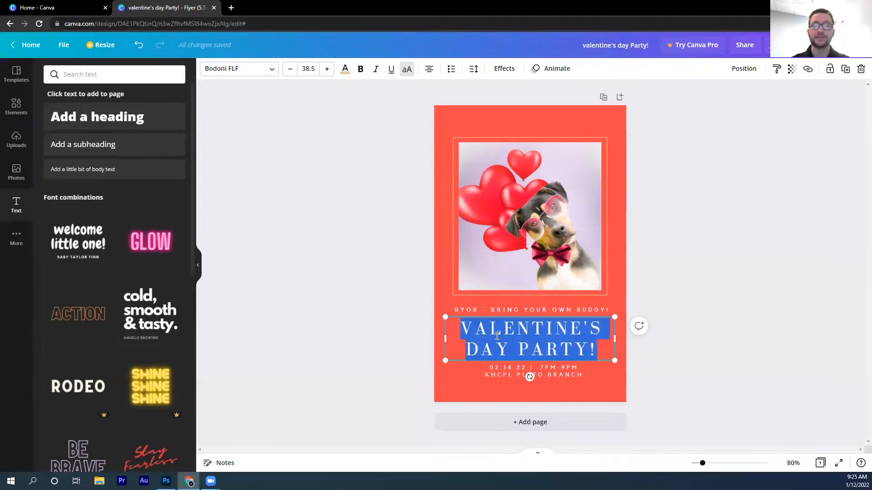
pyautogui.click(269, 68)
pyautogui.scroll(-19, 90, 245)
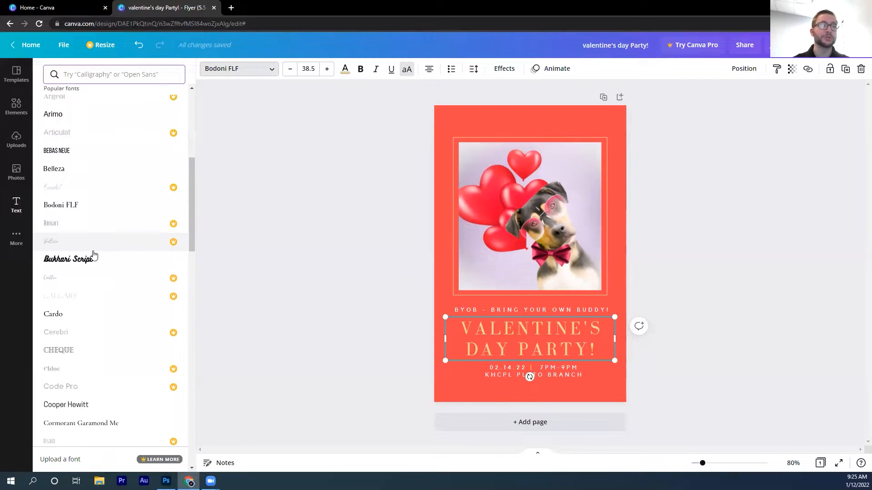
pyautogui.click(330, 262)
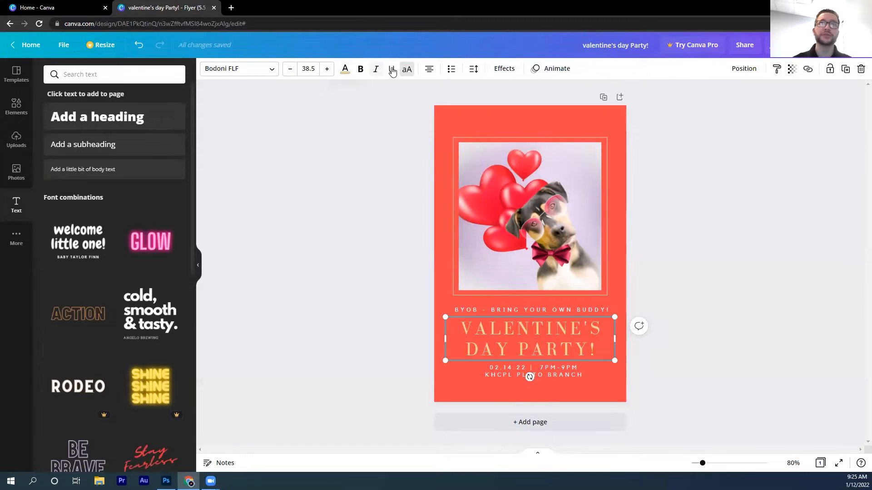
# Try the Neon text effect on the headline, vary its intensity, and undo the effect
pyautogui.click(503, 71)
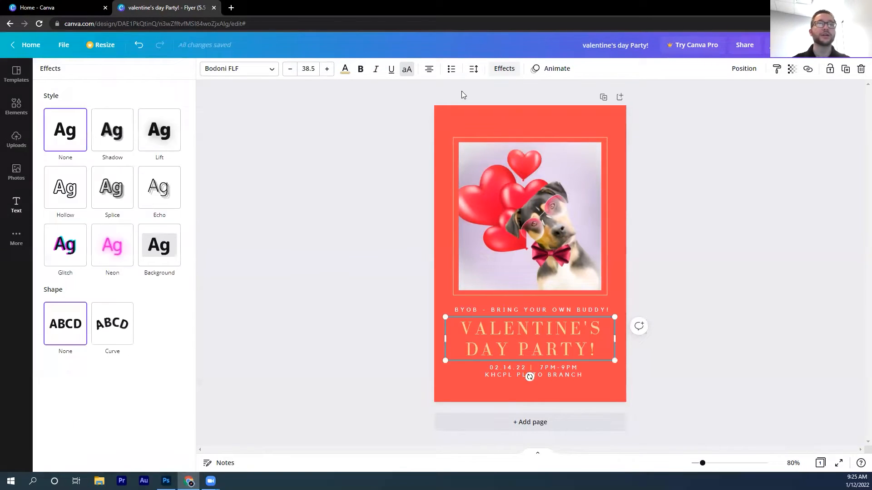
pyautogui.click(111, 248)
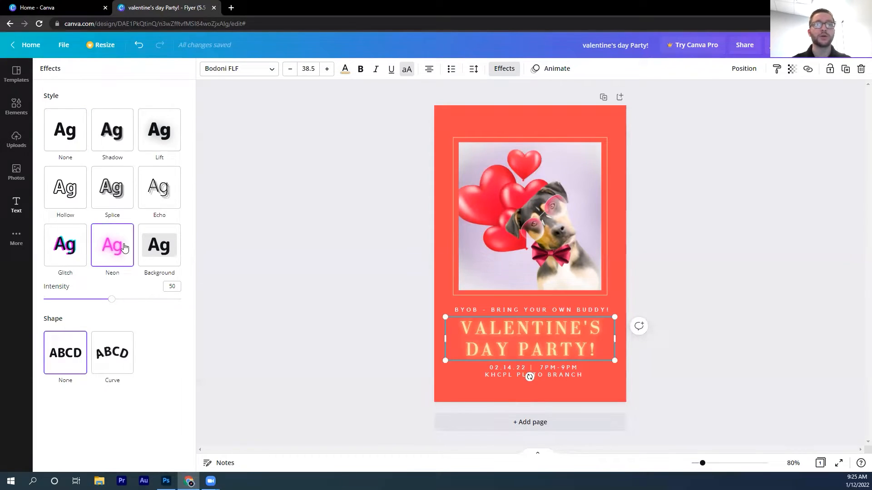
pyautogui.moveTo(111, 299); pyautogui.dragTo(1, 308)
pyautogui.click(98, 256)
pyautogui.rightClick(101, 253)
pyautogui.click(111, 249)
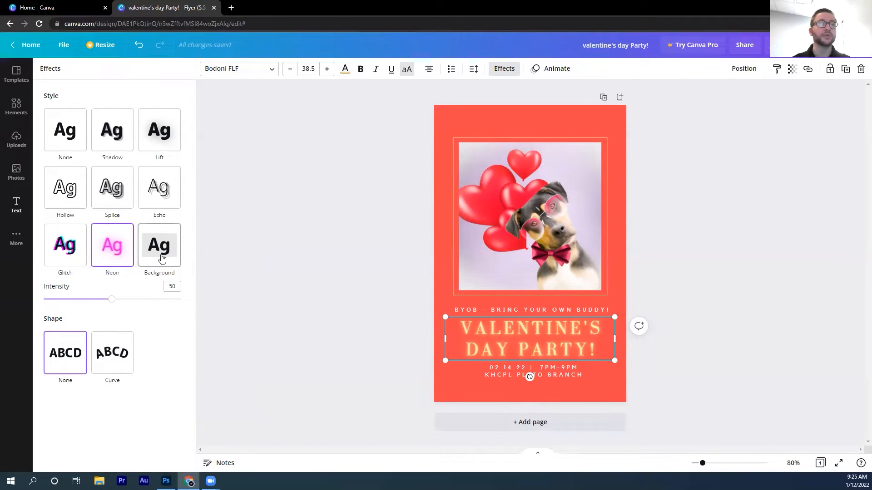
pyautogui.hotkey('ctrl', 'z')
pyautogui.hotkey('ctrl', 'z')
pyautogui.hotkey('ctrl', 'z')
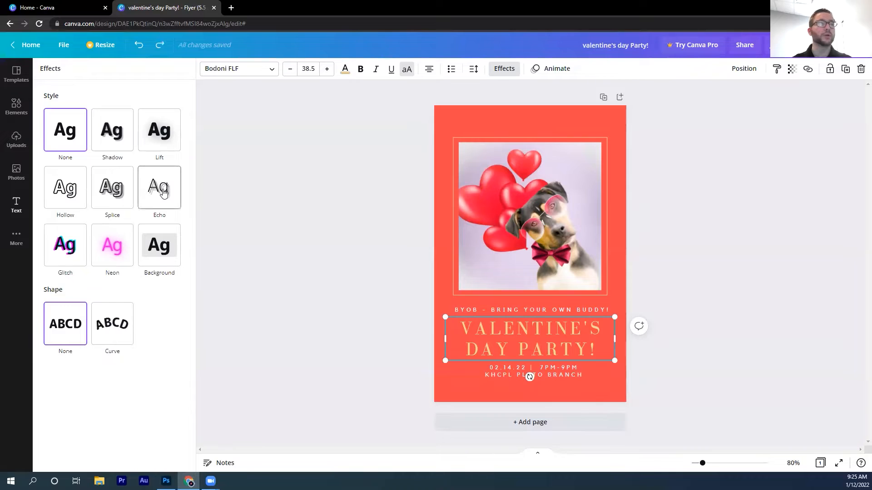
# Try the Glitch and Echo text effects on the headline, and set its effect style back to None
pyautogui.click(69, 249)
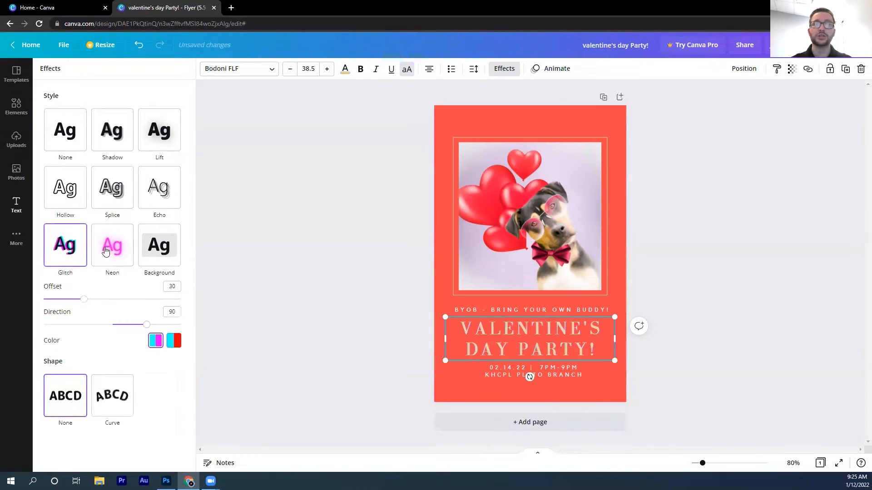
pyautogui.click(142, 200)
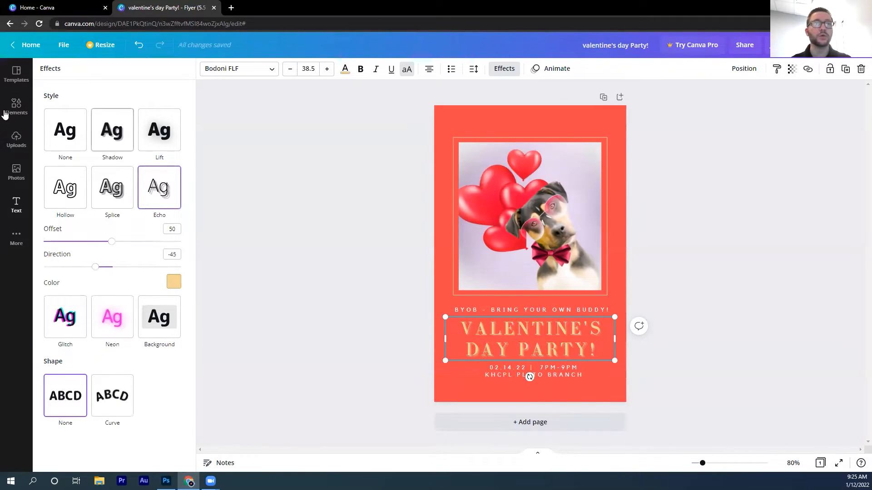
pyautogui.click(65, 139)
pyautogui.click(267, 181)
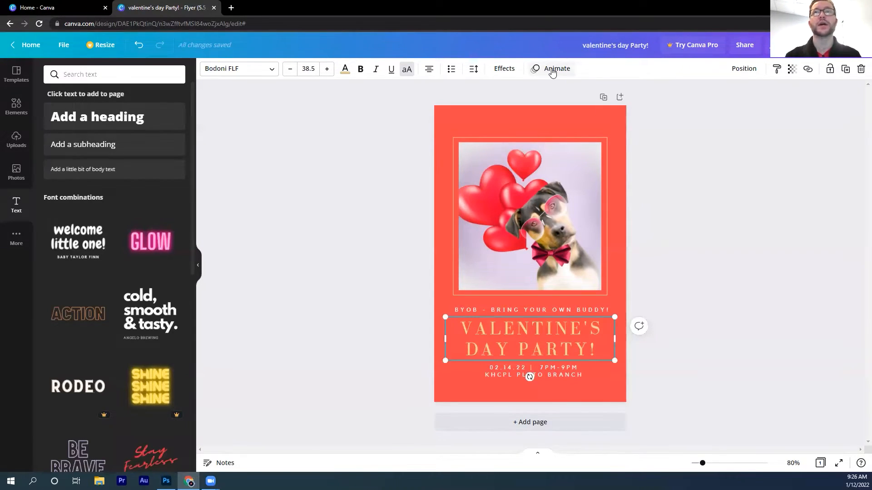
# Deselect the headline, review the file types offered for downloading the flyer, and close the download options without downloading
pyautogui.click(372, 167)
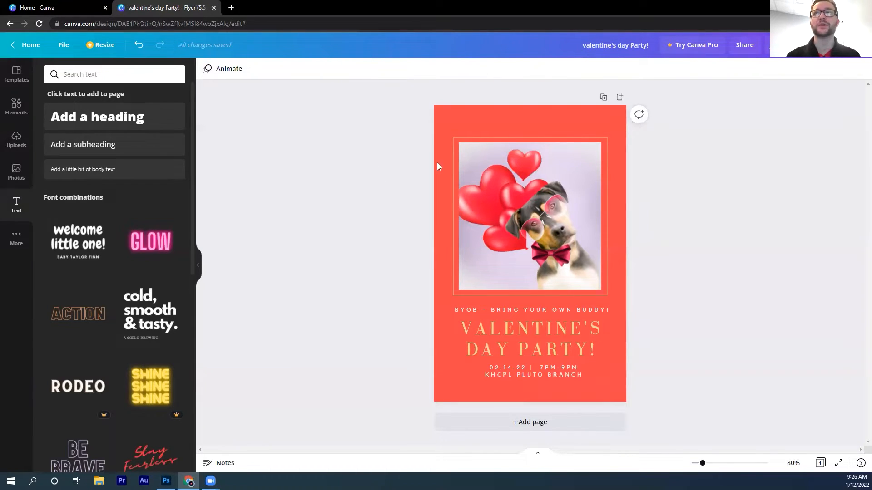
pyautogui.click(814, 58)
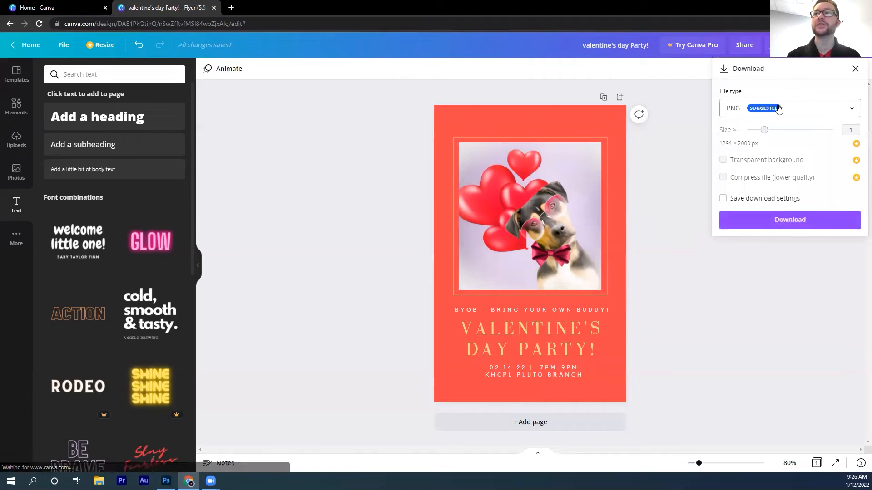
pyautogui.click(741, 112)
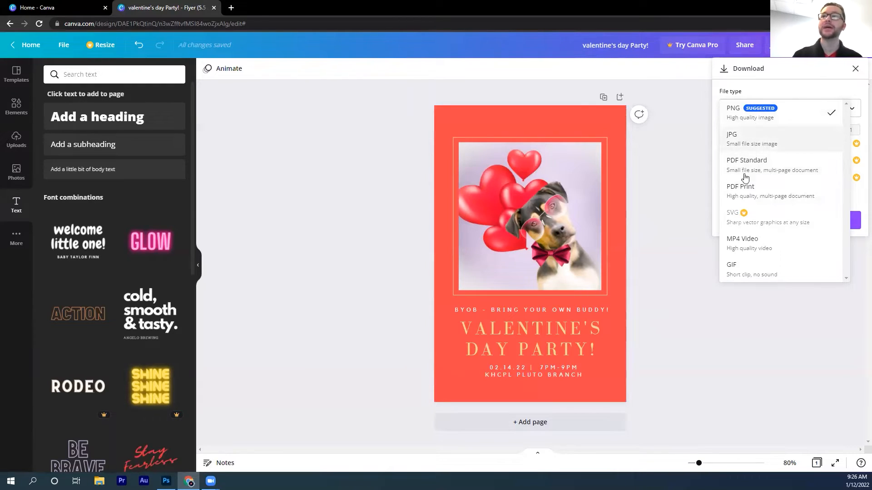
pyautogui.click(680, 179)
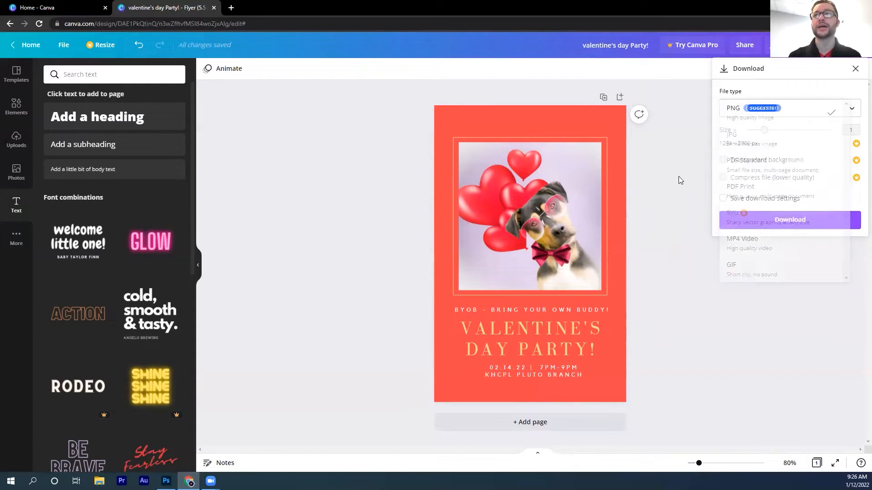
pyautogui.click(679, 179)
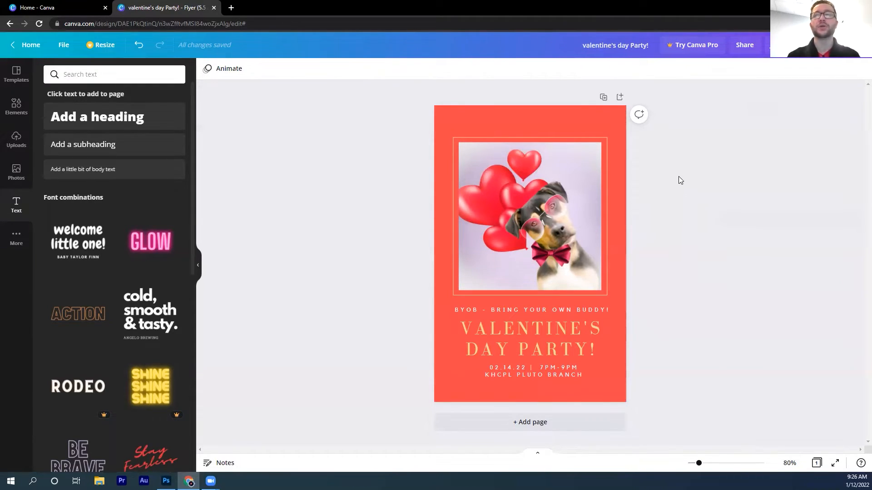